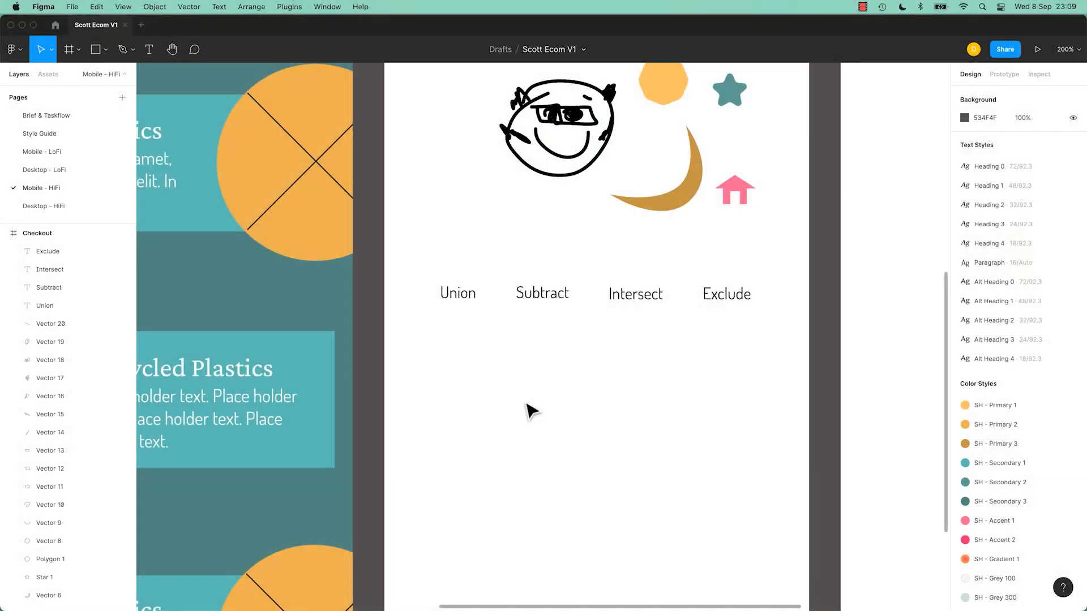
# Step: Draw a rectangle about 52 × 46 on the white Checkout frame below the Union label
pyautogui.scroll(3, 528, 410)
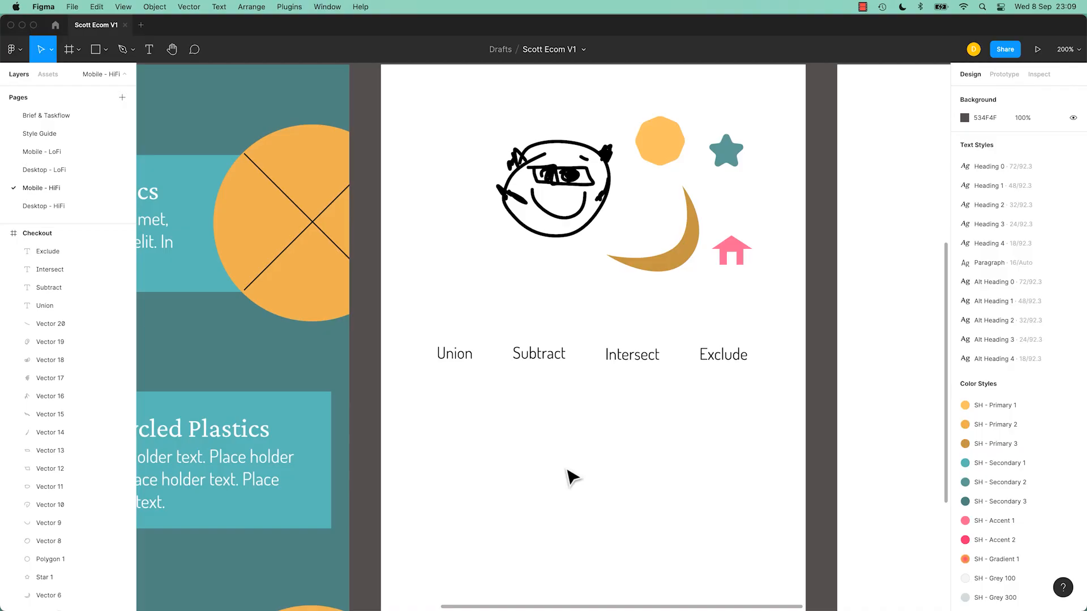
pyautogui.press('super+equal')
pyautogui.moveTo(572, 475); pyautogui.dragTo(616, 310)
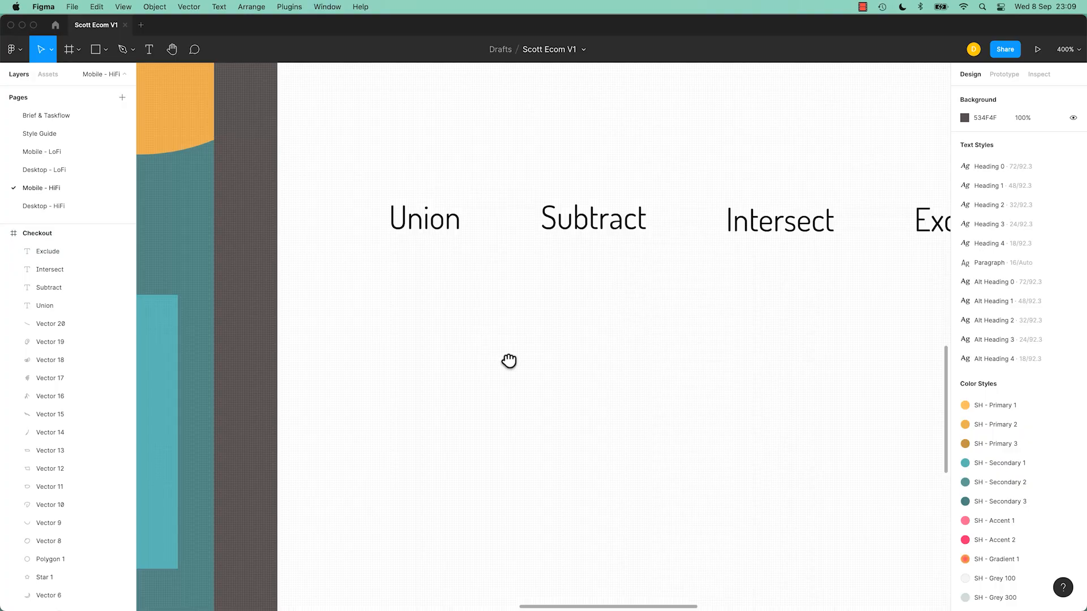
pyautogui.hscroll(-1, 510, 351)
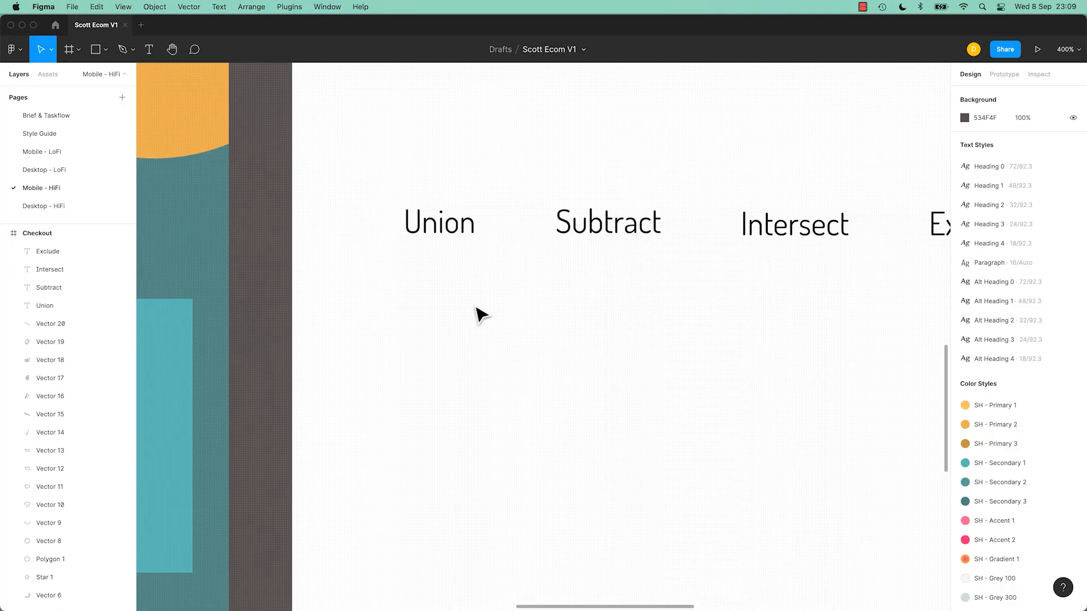
pyautogui.scroll(-1, 470, 353)
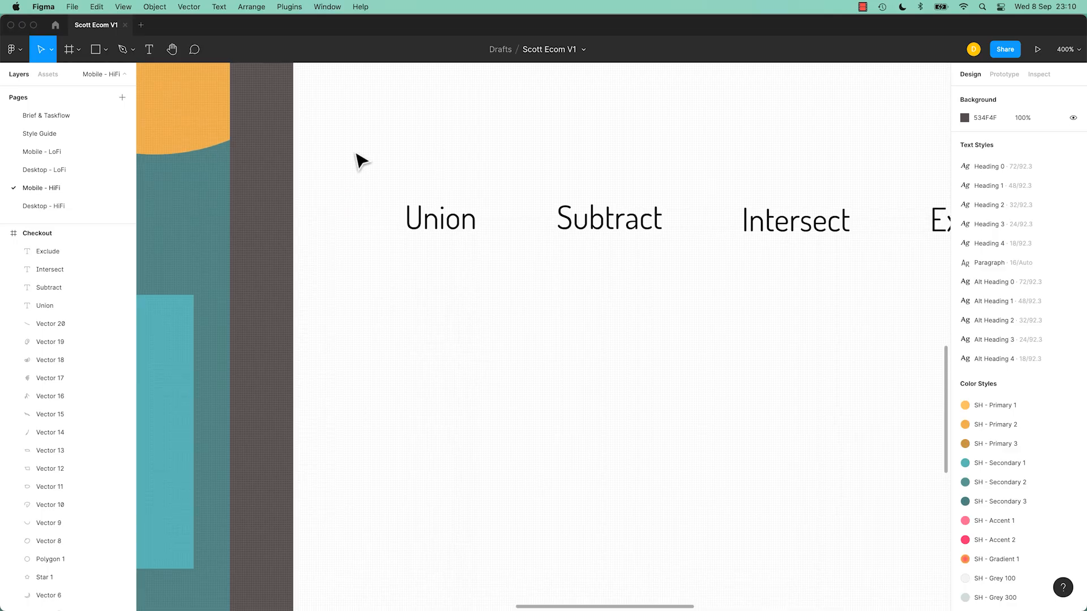
pyautogui.moveTo(354, 149); pyautogui.dragTo(939, 305)
pyautogui.click(424, 340)
pyautogui.press('r')
pyautogui.moveTo(389, 340); pyautogui.dragTo(506, 447)
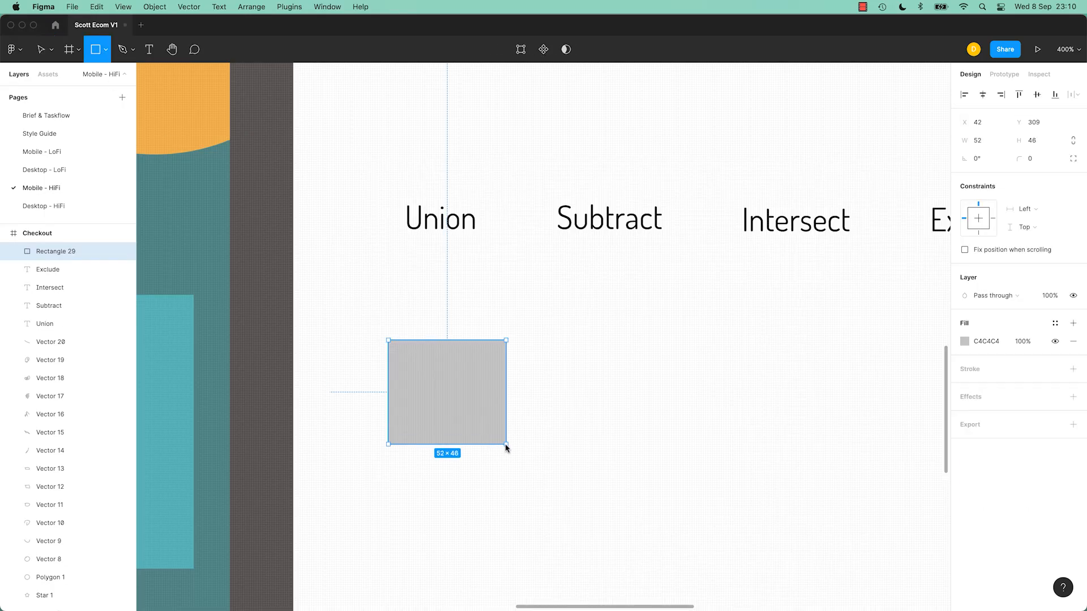
# Step: Draw a triangle about 87 × 56 with the Polygon tool, overlapping the upper part of the rectangle below the Union label
pyautogui.click(106, 54)
pyautogui.click(102, 133)
pyautogui.moveTo(386, 277); pyautogui.dragTo(583, 404)
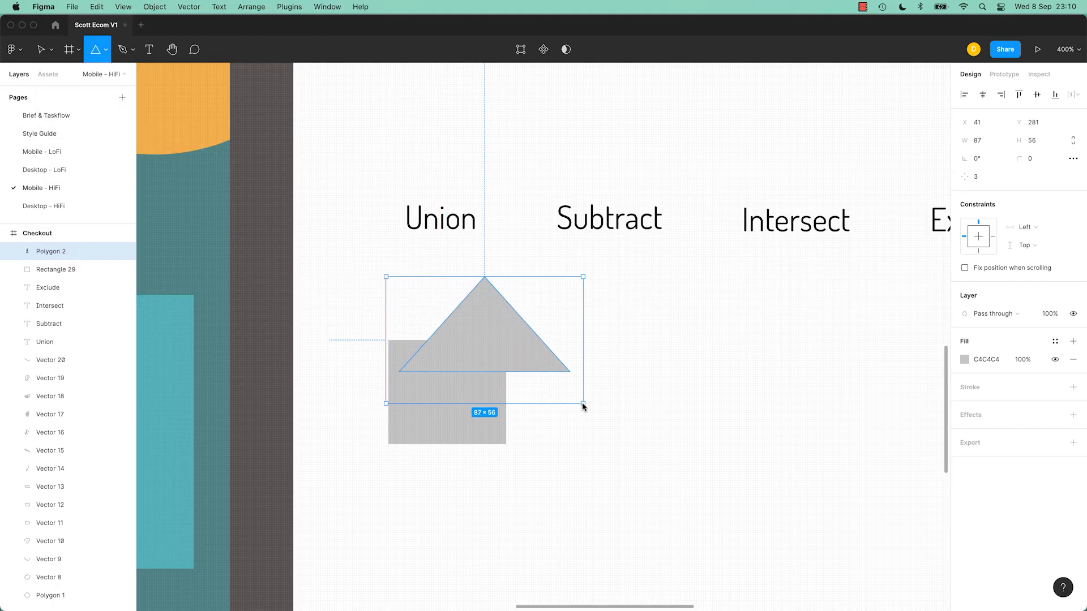
# Step: Align the triangle and rectangle by their horizontal centers and move the rectangle slightly down to form a house shape
pyautogui.moveTo(625, 326); pyautogui.dragTo(405, 503)
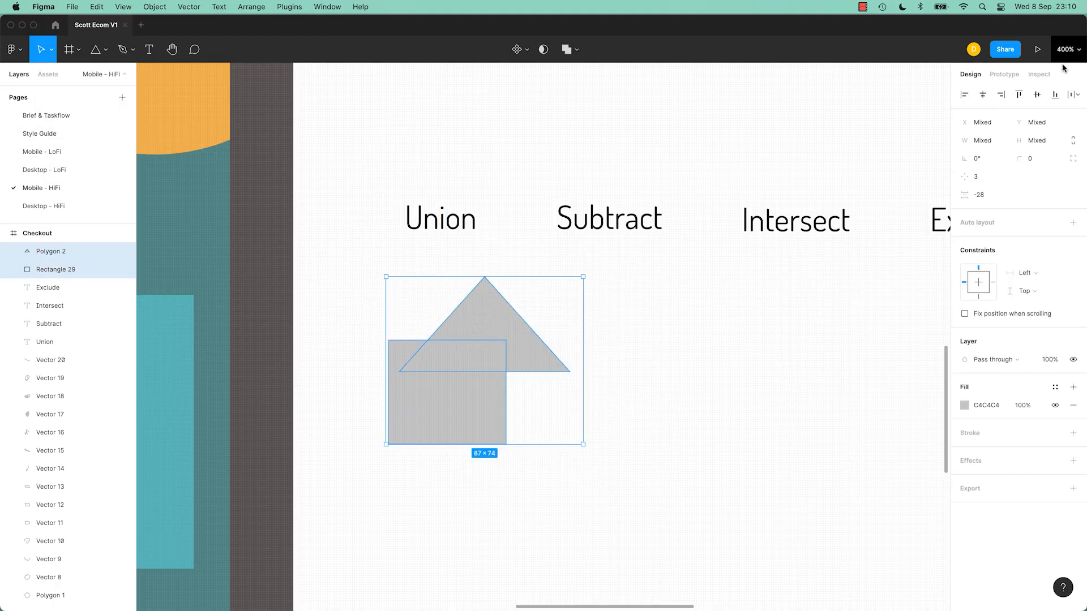
pyautogui.click(983, 95)
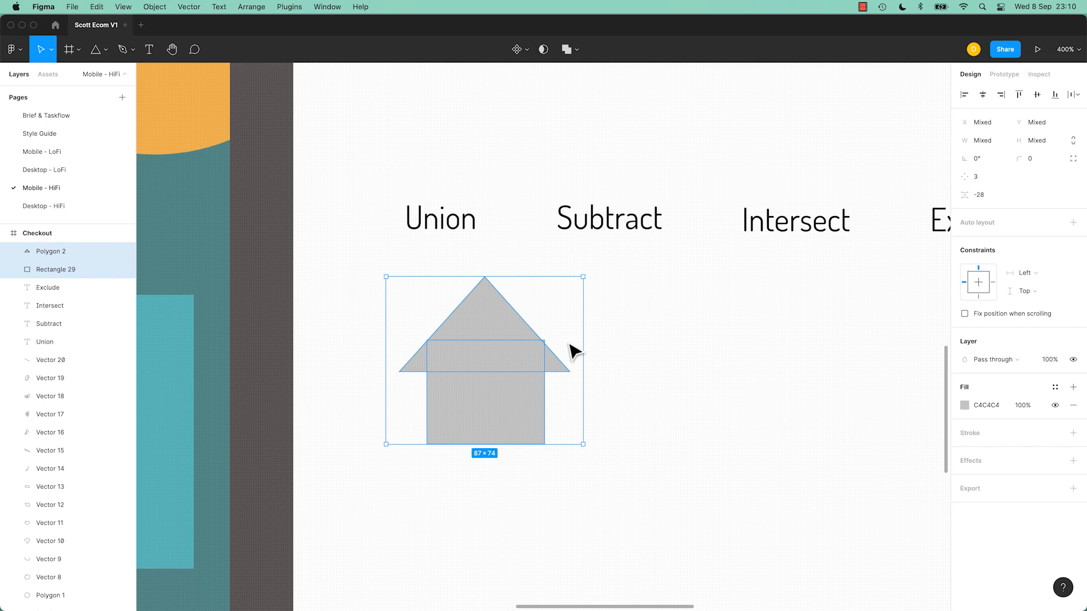
pyautogui.click(553, 397)
pyautogui.moveTo(516, 418); pyautogui.dragTo(515, 424)
pyautogui.click(635, 420)
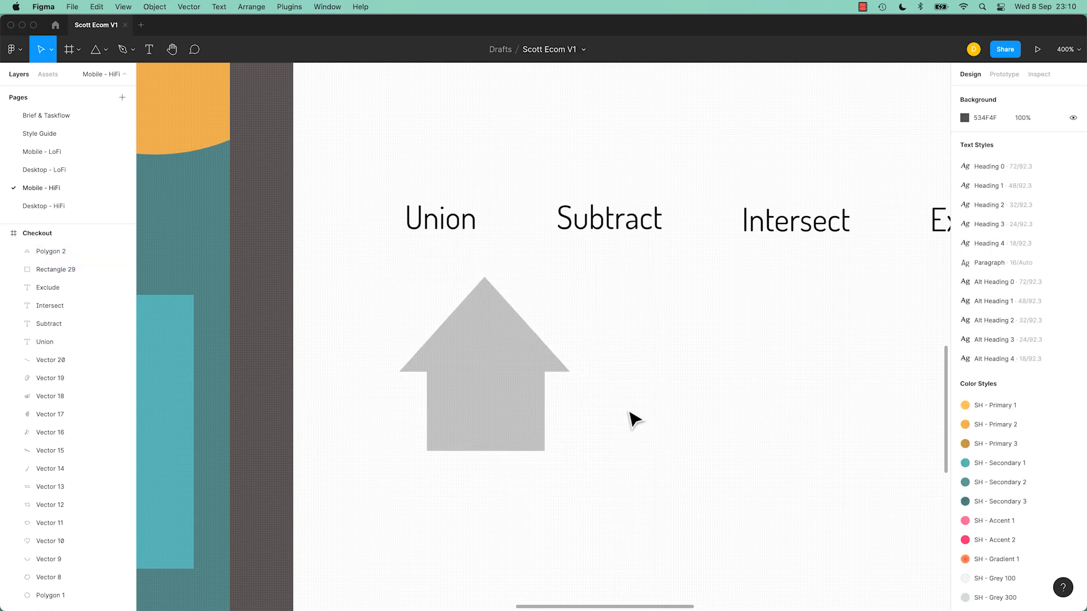
# Step: Apply the SH - Accent 2 color style as fill to both the triangle and the rectangle
pyautogui.moveTo(657, 342); pyautogui.dragTo(510, 402)
pyautogui.click(596, 320)
pyautogui.click(504, 325)
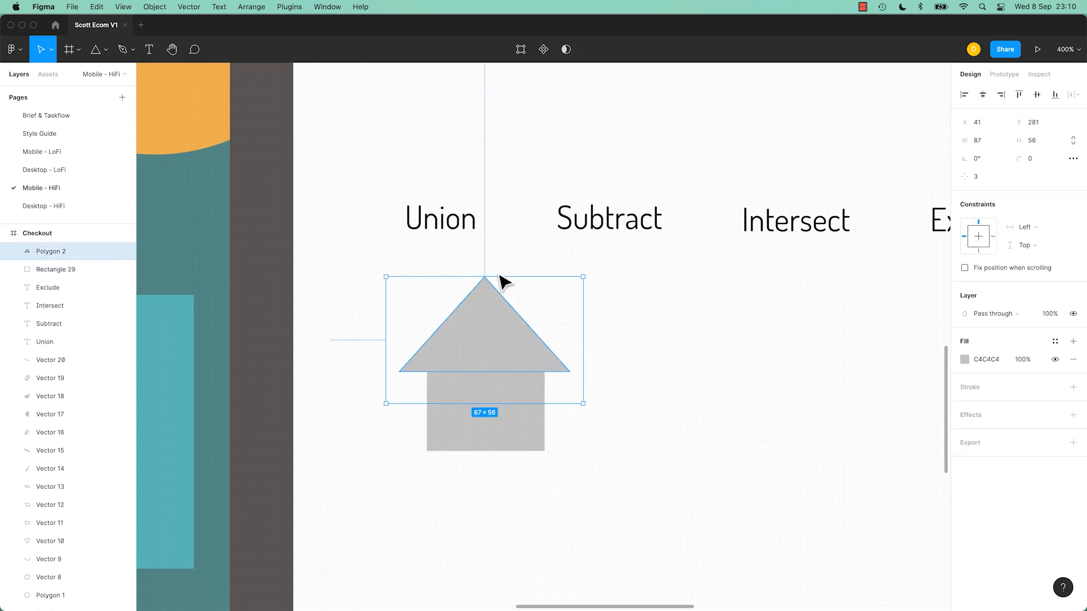
pyautogui.moveTo(651, 339); pyautogui.dragTo(518, 416)
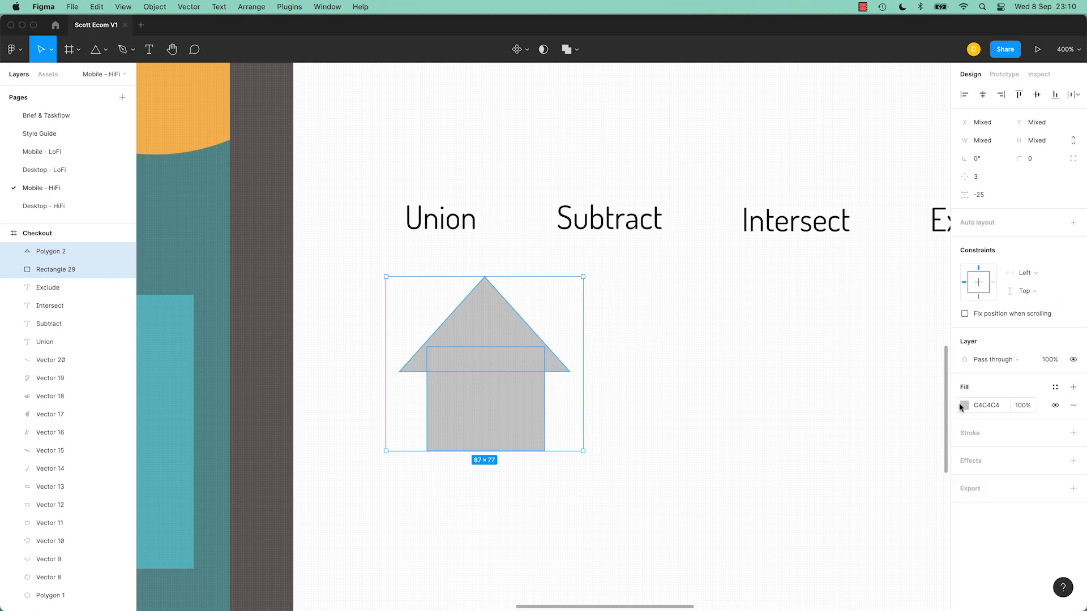
pyautogui.click(1056, 388)
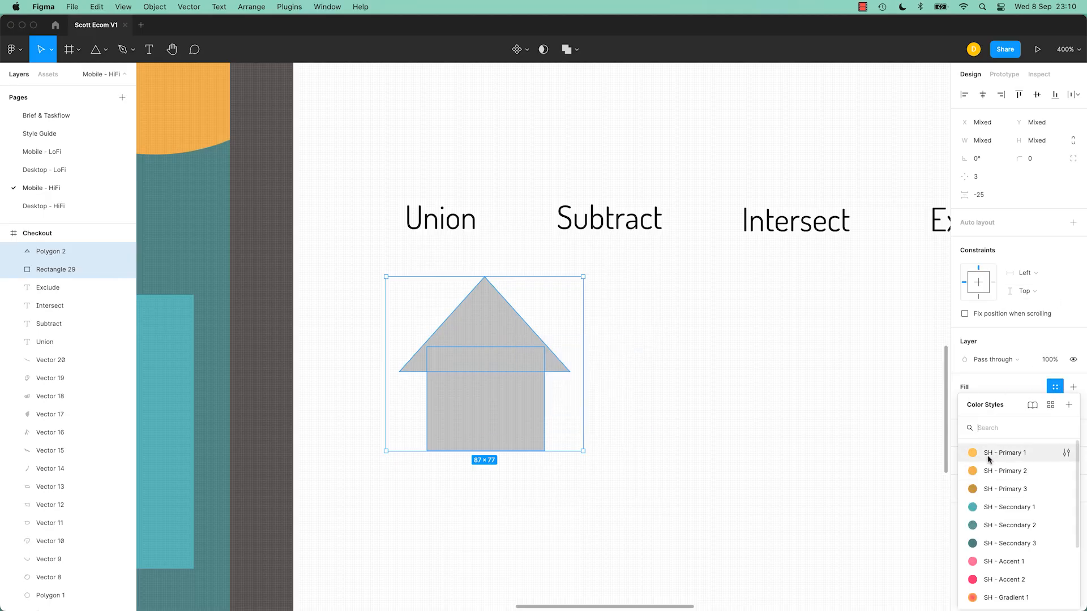
pyautogui.click(1002, 579)
pyautogui.click(647, 449)
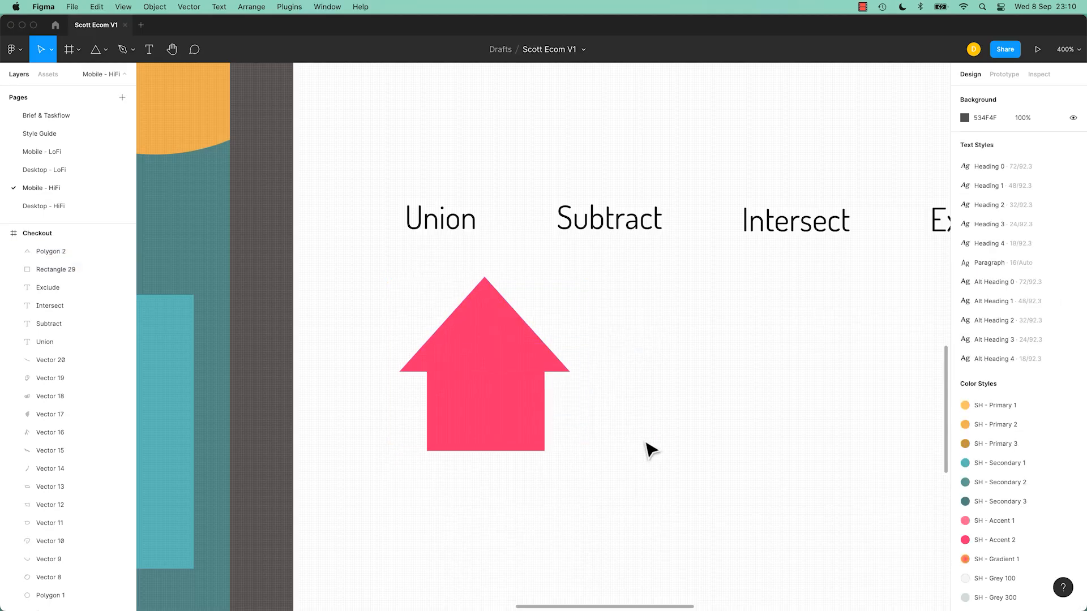
pyautogui.moveTo(640, 350); pyautogui.dragTo(589, 321)
pyautogui.moveTo(556, 273); pyautogui.dragTo(392, 443)
pyautogui.moveTo(444, 315); pyautogui.dragTo(402, 321)
pyautogui.click(490, 323)
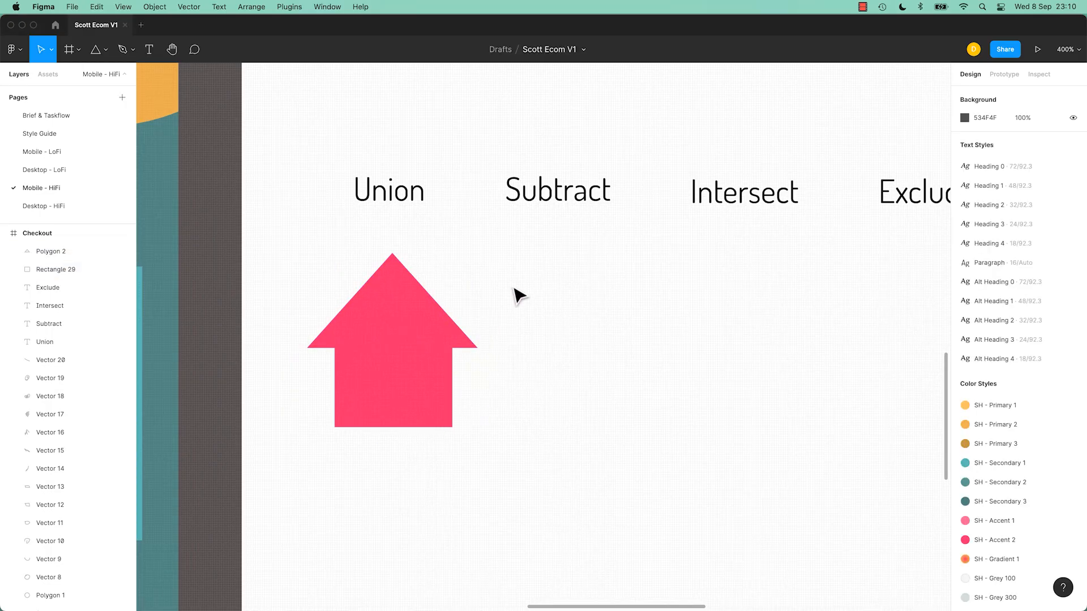
pyautogui.moveTo(514, 296); pyautogui.dragTo(351, 422)
pyautogui.click(583, 415)
pyautogui.moveTo(537, 289); pyautogui.dragTo(365, 428)
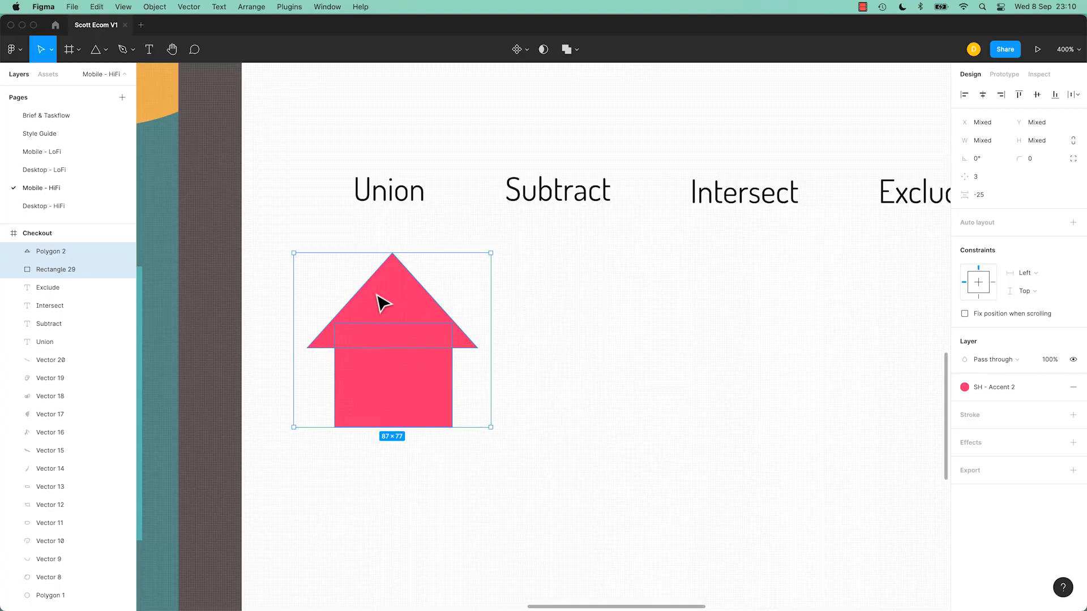
# Step: Move the triangle off the rectangle to empty canvas beside it, and undo the move
pyautogui.click(539, 332)
pyautogui.moveTo(414, 301); pyautogui.dragTo(630, 340)
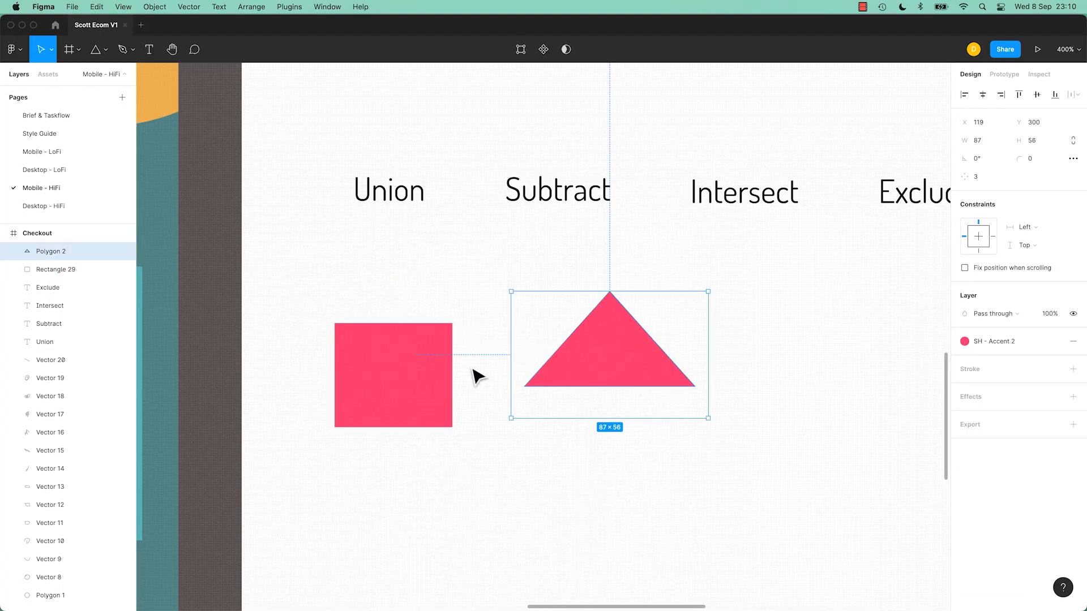
pyautogui.click(424, 407)
pyautogui.press('super+z')
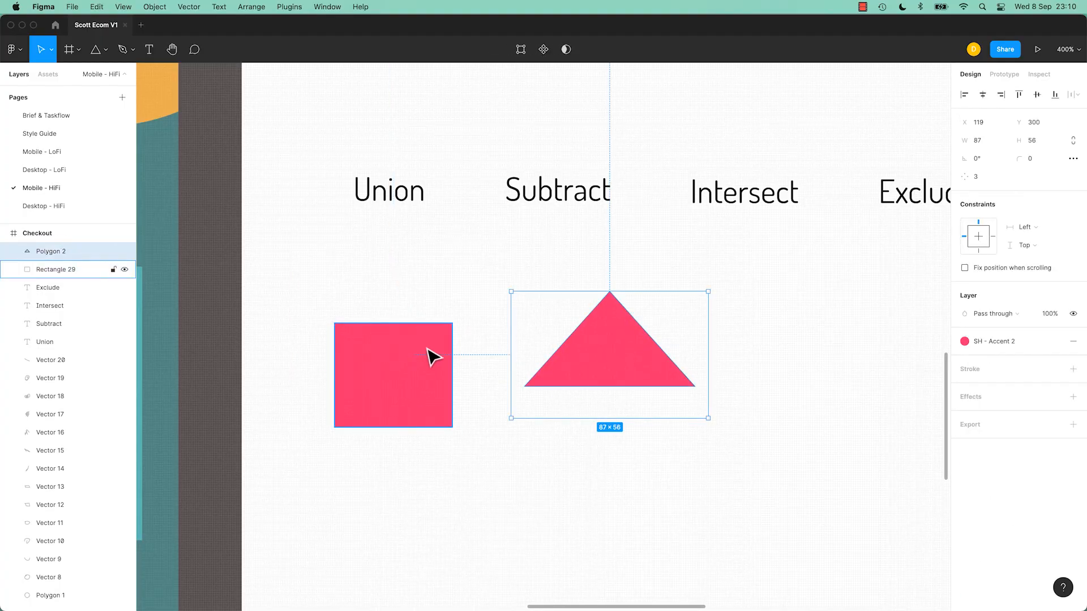
pyautogui.press('super+z')
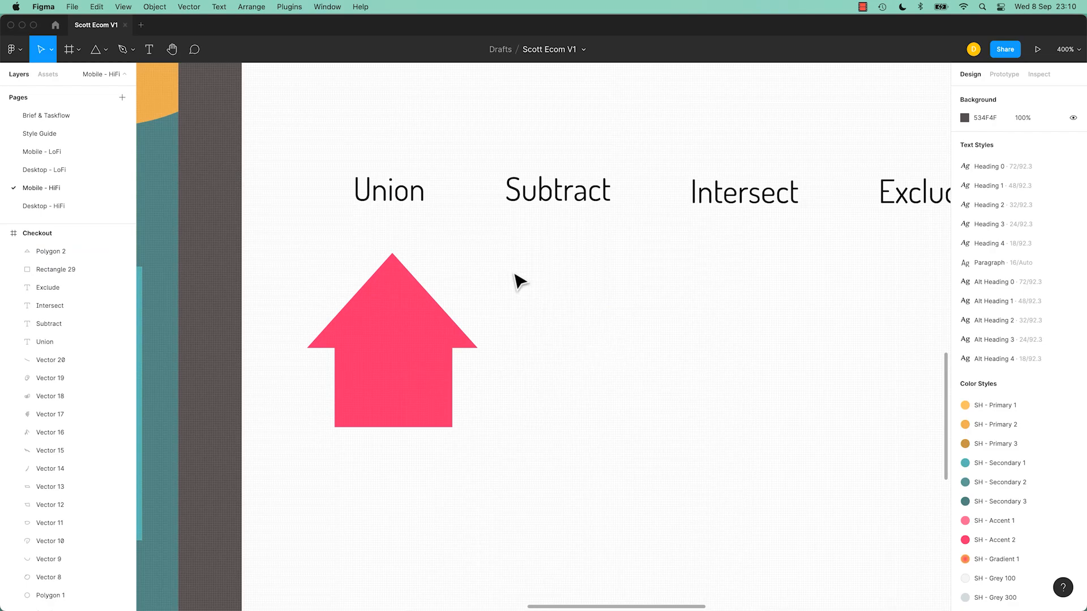
# Step: Select the triangle and rectangle of the house and combine them with Union selection
pyautogui.moveTo(513, 271); pyautogui.dragTo(357, 400)
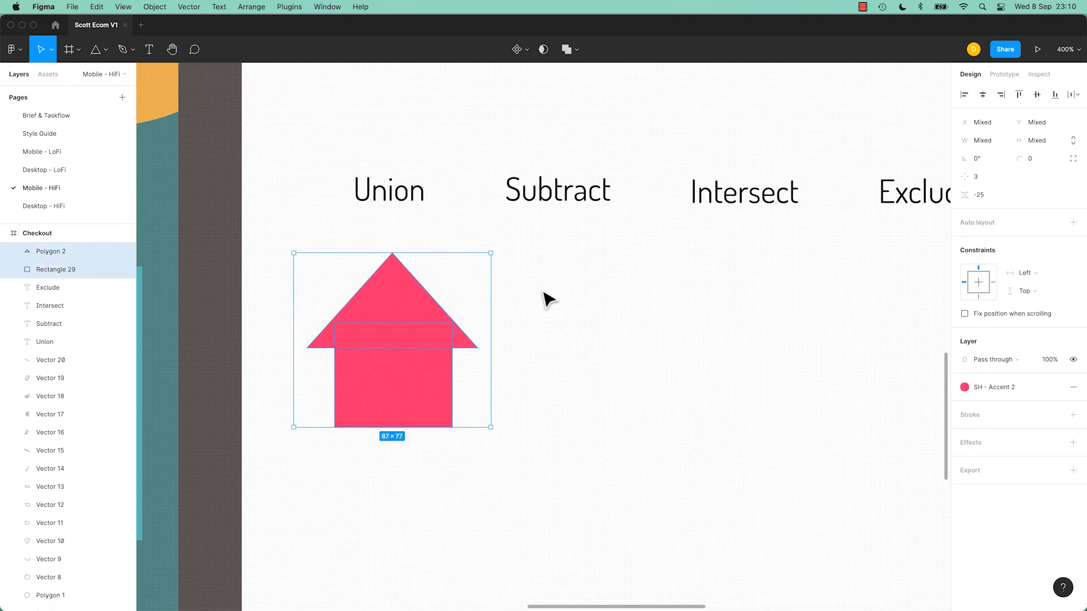
pyautogui.moveTo(543, 288); pyautogui.dragTo(392, 398)
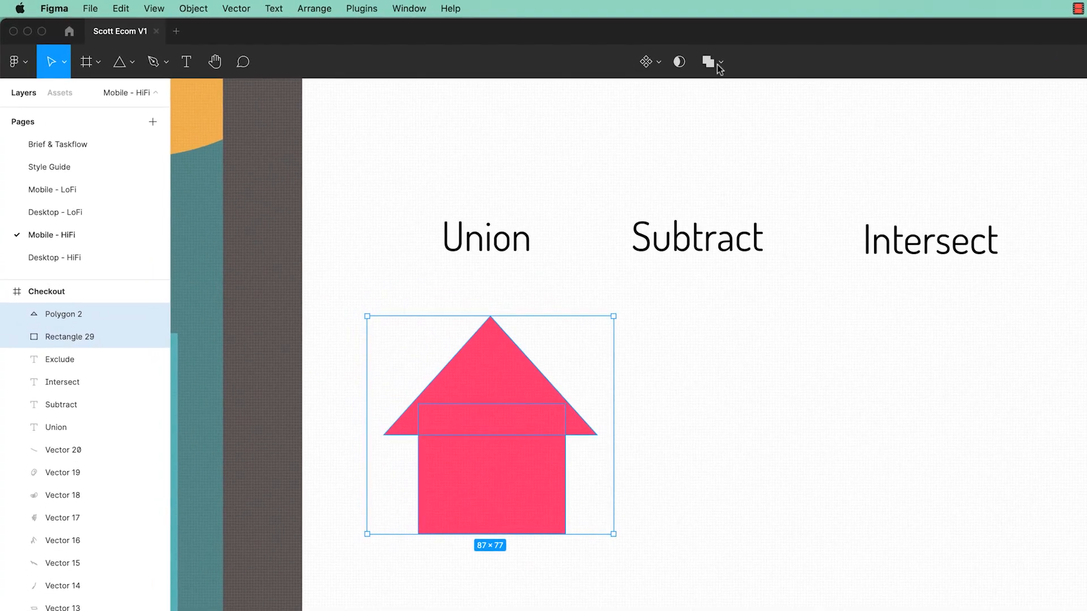
pyautogui.click(683, 422)
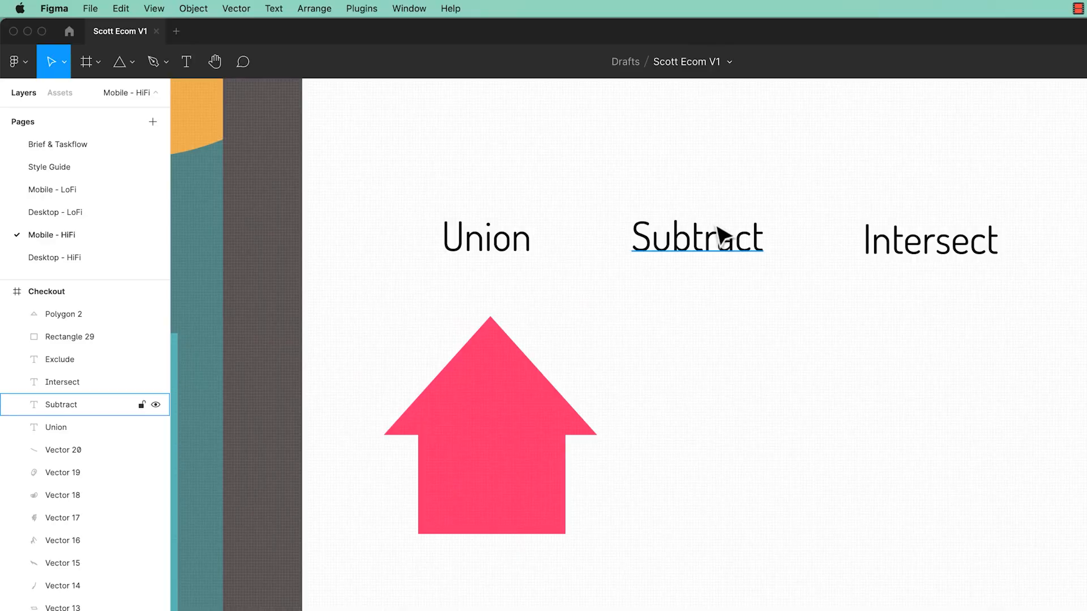
pyautogui.click(700, 240)
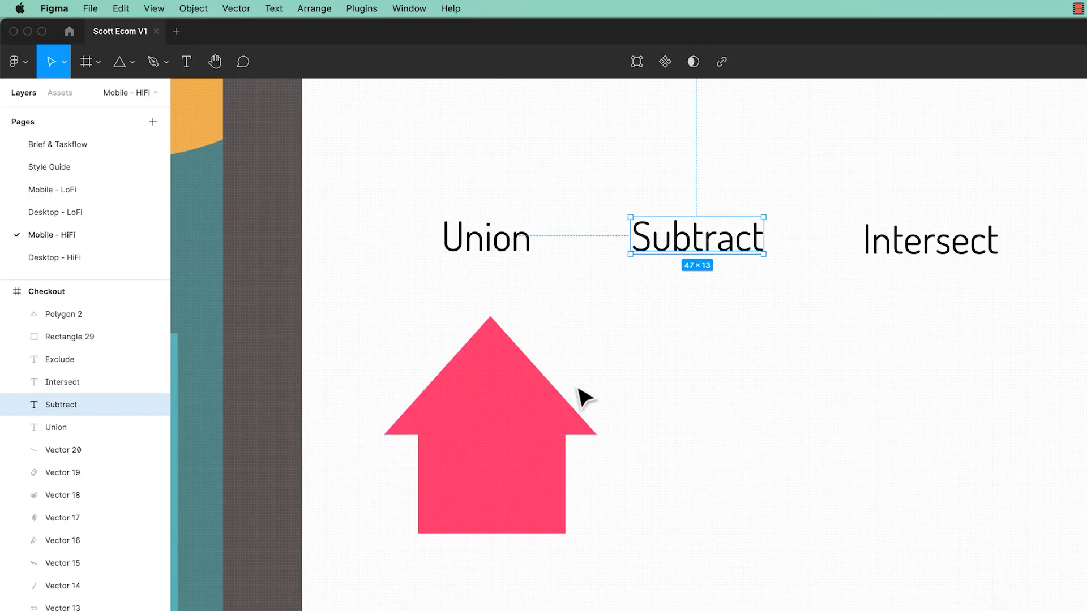
pyautogui.moveTo(603, 356); pyautogui.dragTo(521, 473)
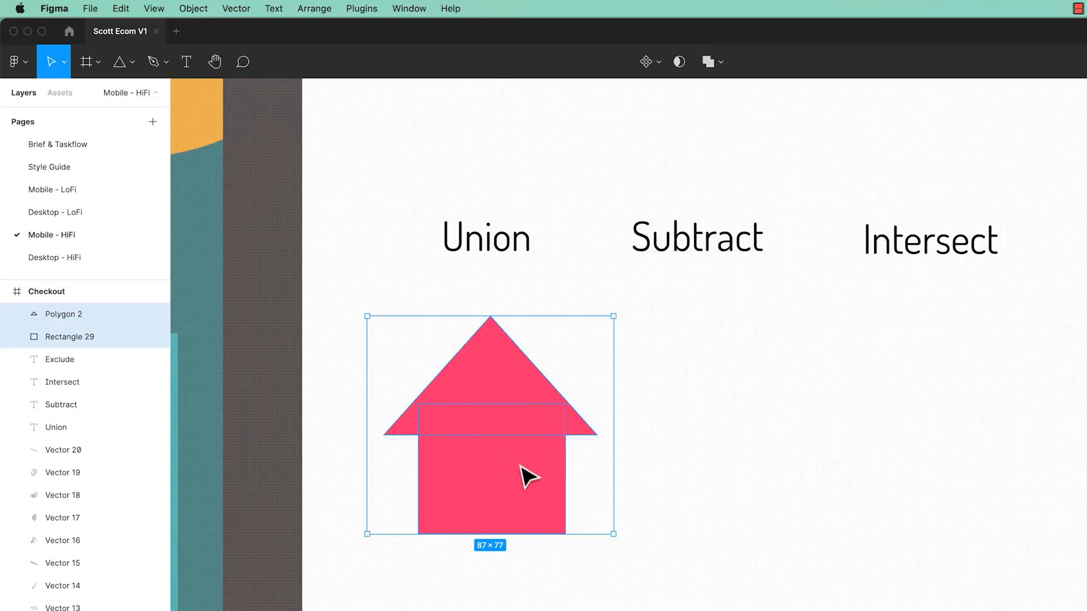
pyautogui.click(722, 64)
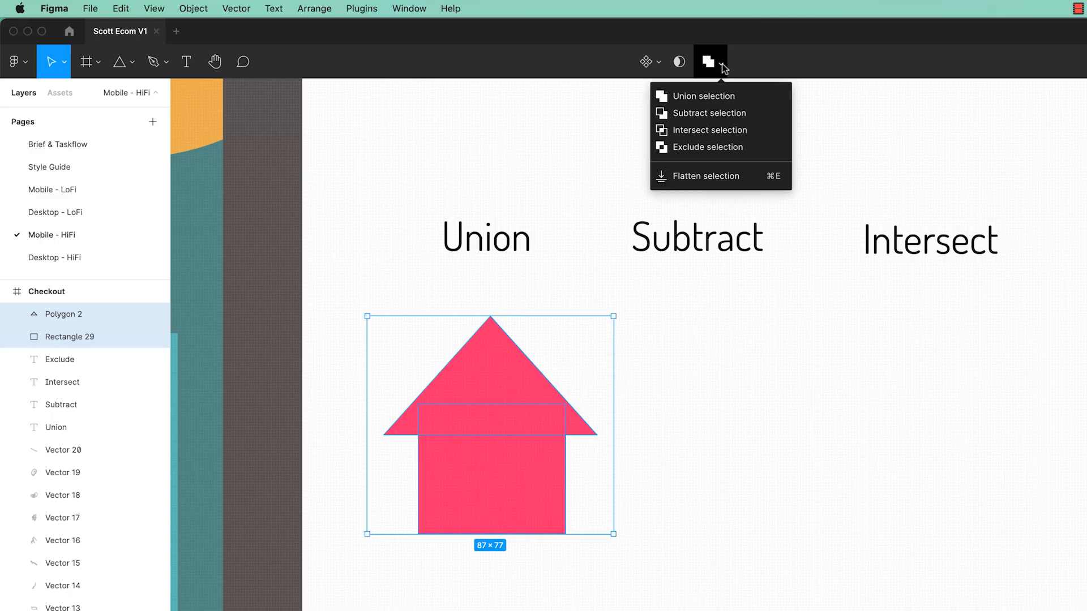
pyautogui.click(703, 96)
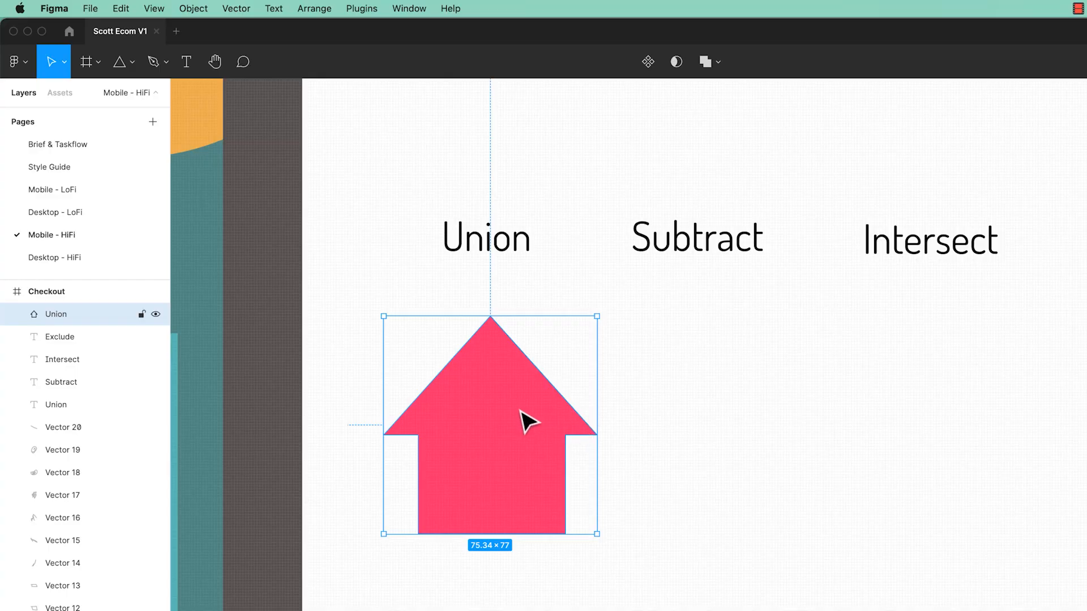
# Step: Rename the house's combined layer as Union - House Icon
pyautogui.doubleClick(60, 316)
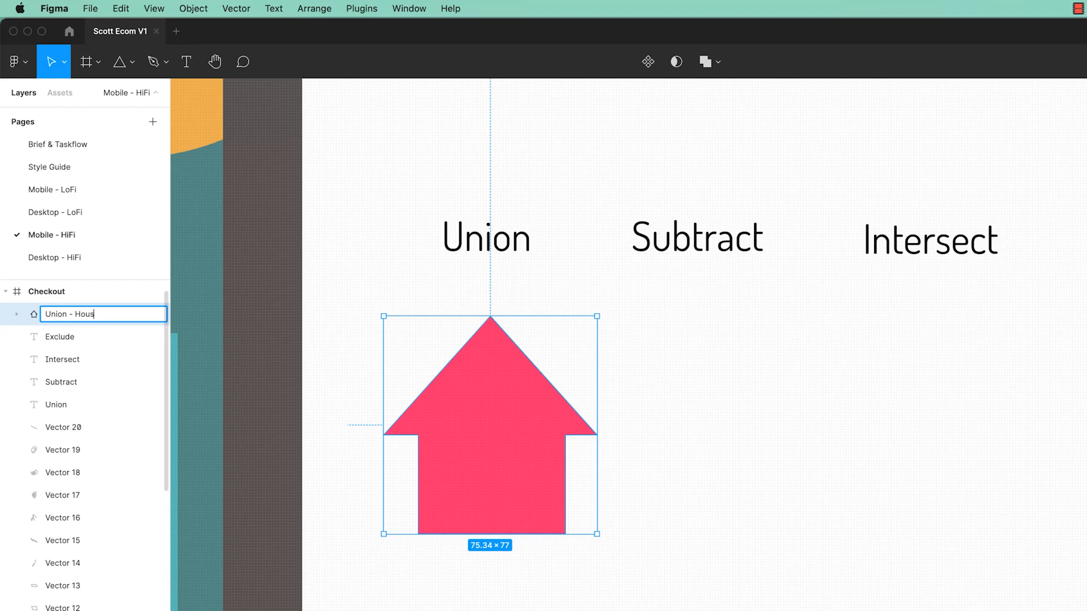
pyautogui.click(792, 431)
pyautogui.click(513, 414)
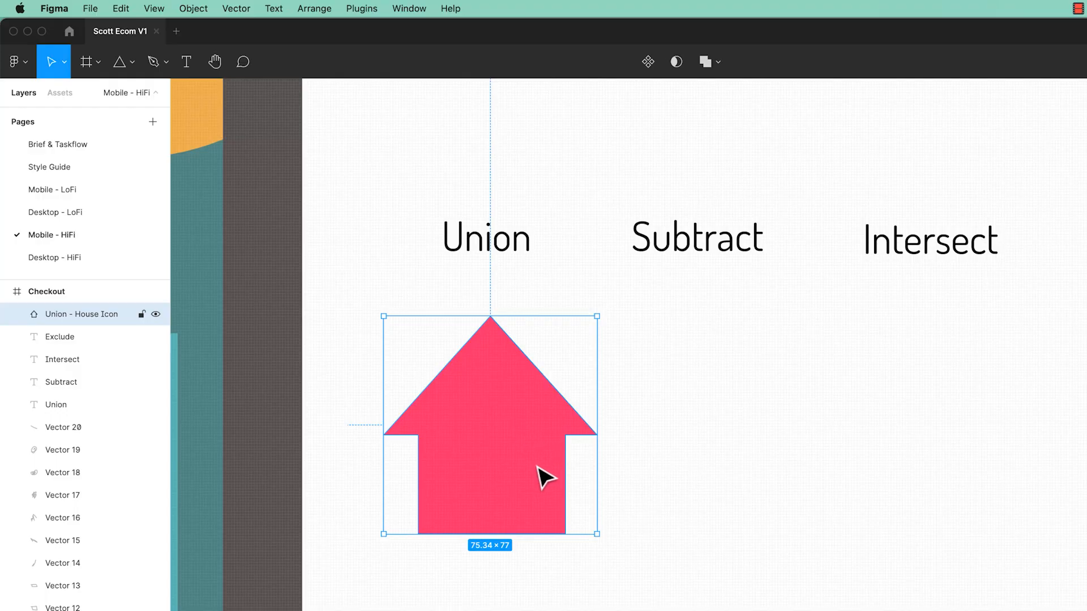
# Step: Try moving the triangle inside the union and rounding its corners, and undo both changes
pyautogui.doubleClick(498, 407)
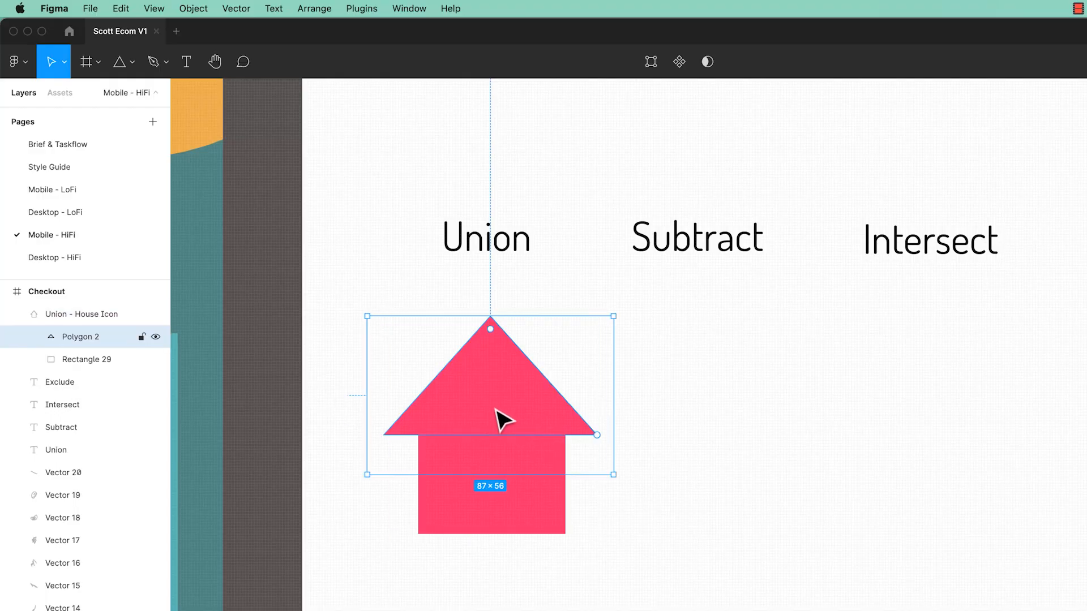
pyautogui.moveTo(496, 409); pyautogui.dragTo(486, 390)
pyautogui.press('super+z')
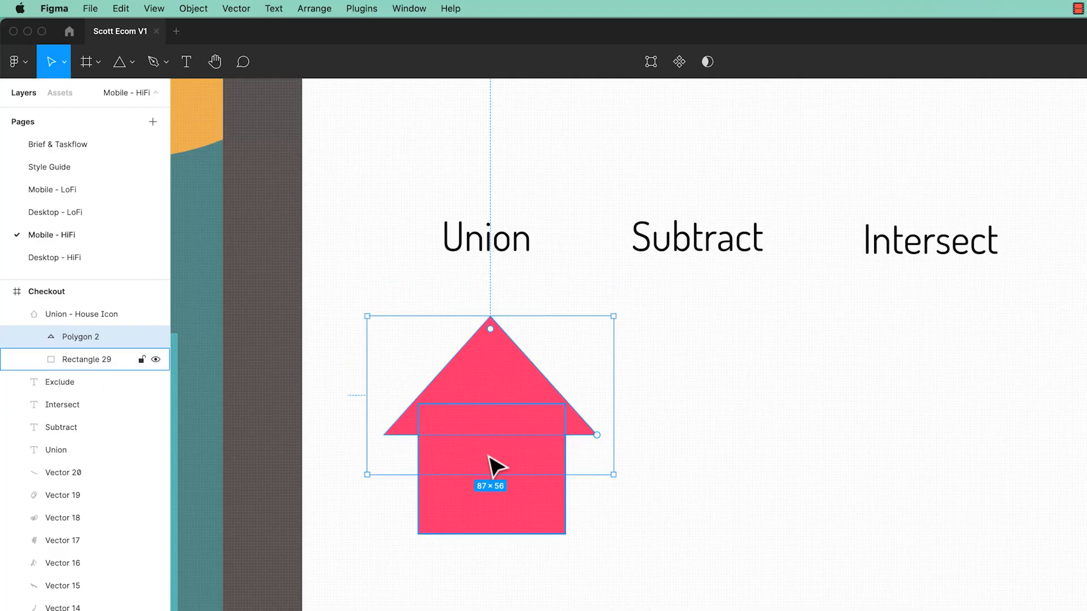
pyautogui.moveTo(490, 329); pyautogui.dragTo(494, 346)
pyautogui.click(755, 487)
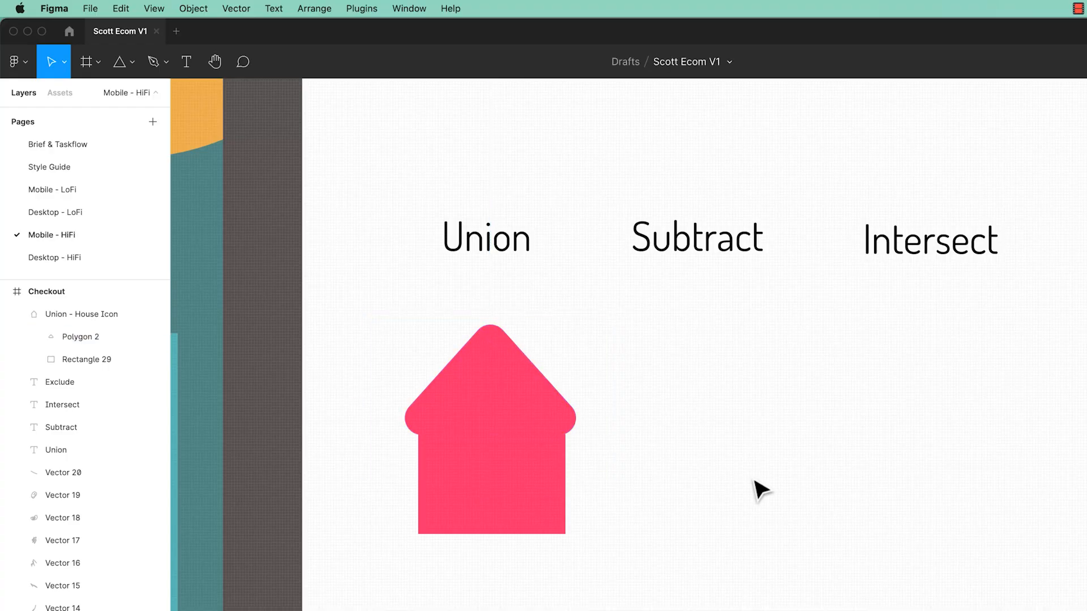
pyautogui.press('super+z')
pyautogui.press('super+z')
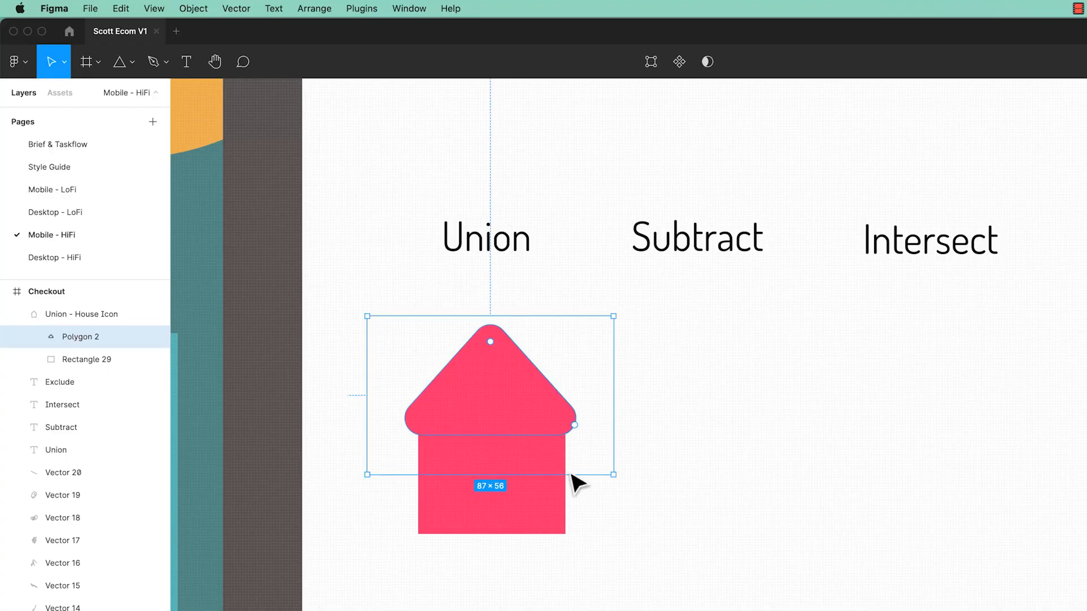
# Step: Undo the renaming of the house's union layer and expand it to show its two component shapes
pyautogui.click(38, 317)
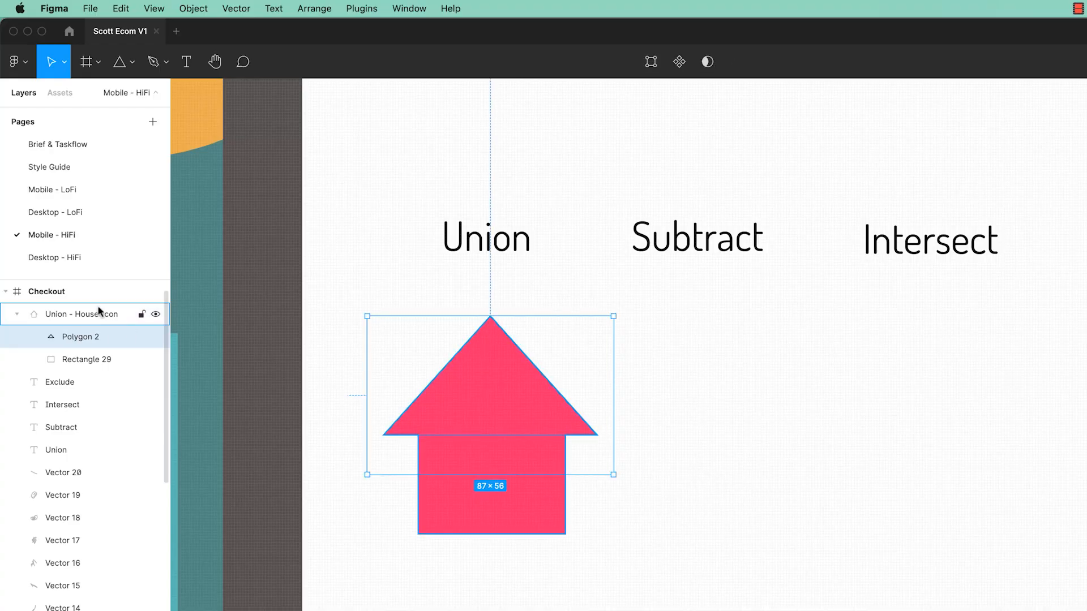
pyautogui.click(15, 315)
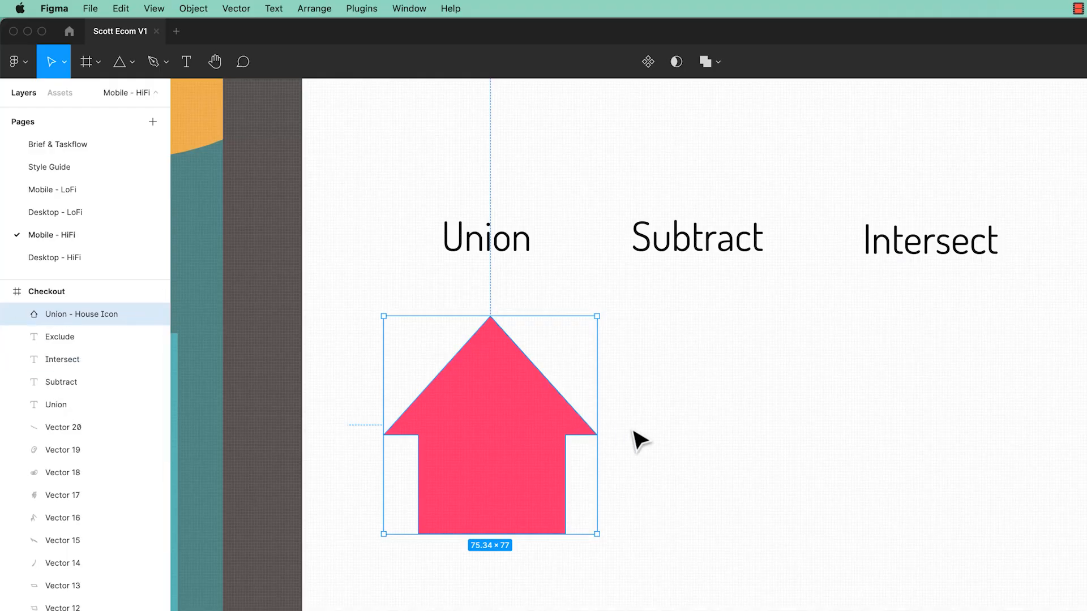
pyautogui.press('super+c')
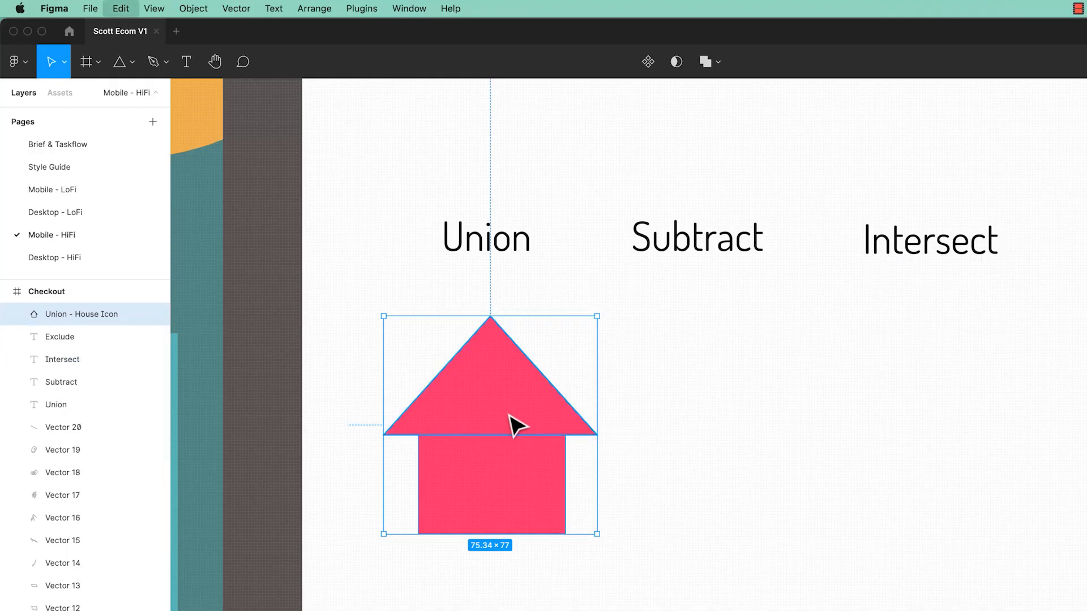
pyautogui.click(17, 314)
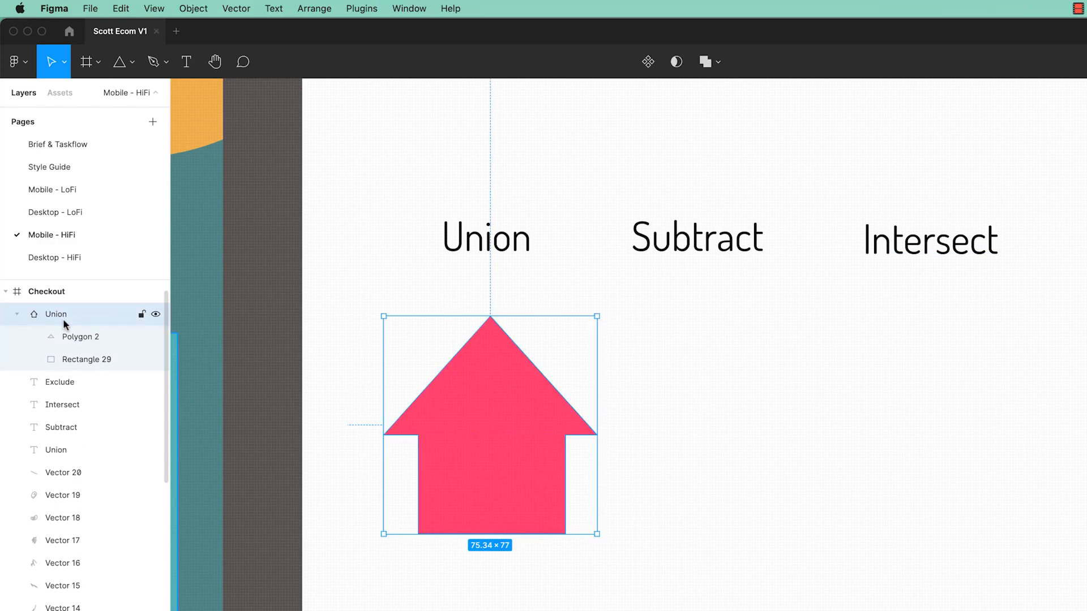
# Step: Ungroup the house's union and place copies of its triangle and rectangle beneath the Subtract, Intersect and Exclude headings
pyautogui.press('super+shift+g')
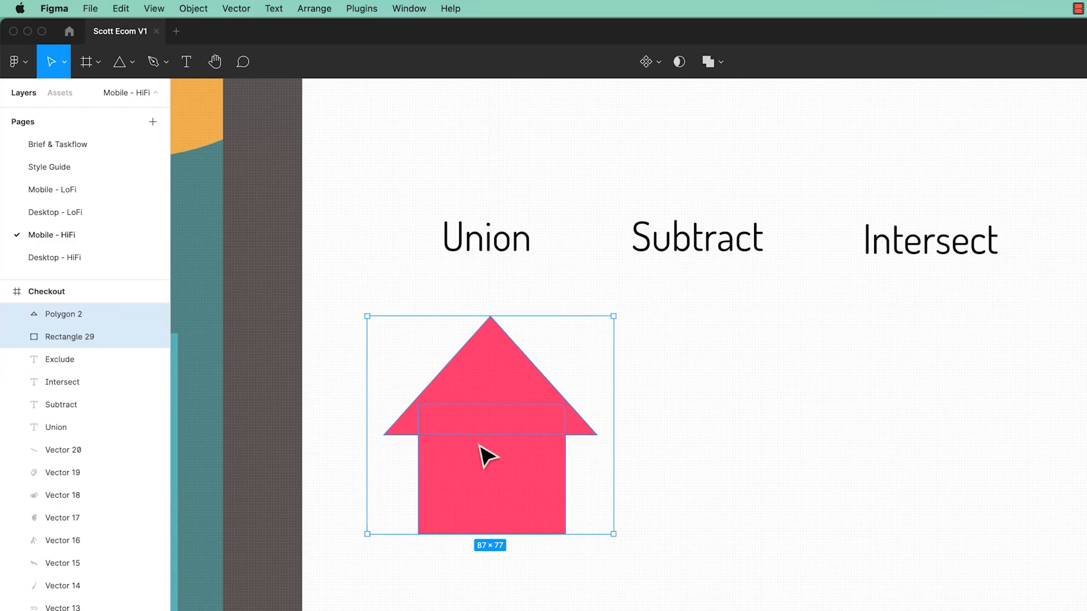
pyautogui.moveTo(472, 390); pyautogui.dragTo(929, 417)
pyautogui.press('super+d')
pyautogui.hscroll(3, 929, 417)
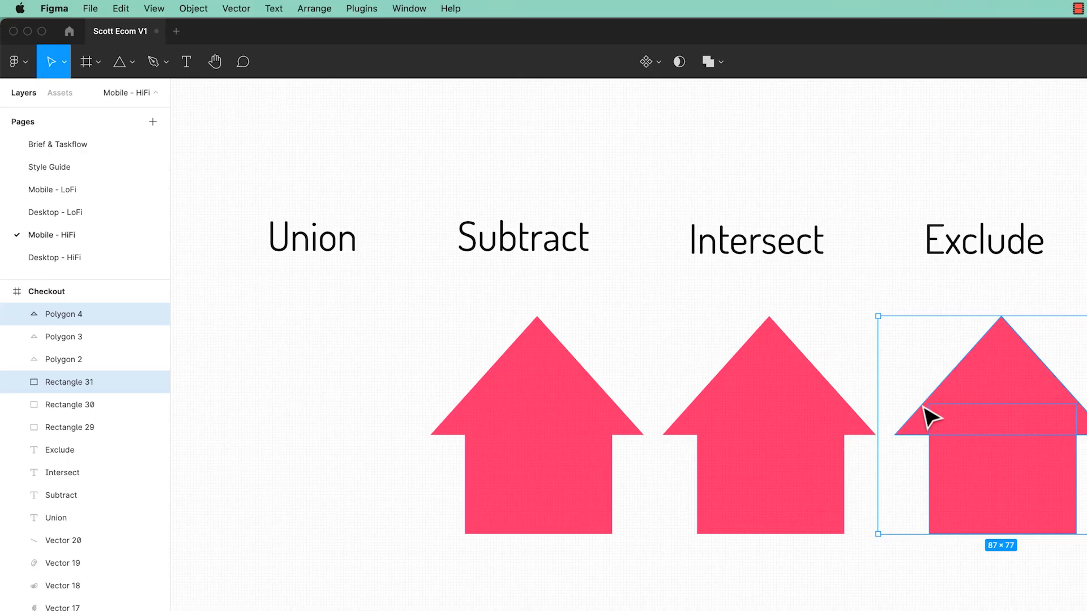
# Step: Paste the combined Union - House Icon beneath the Union heading
pyautogui.click(328, 446)
pyautogui.press('super+v')
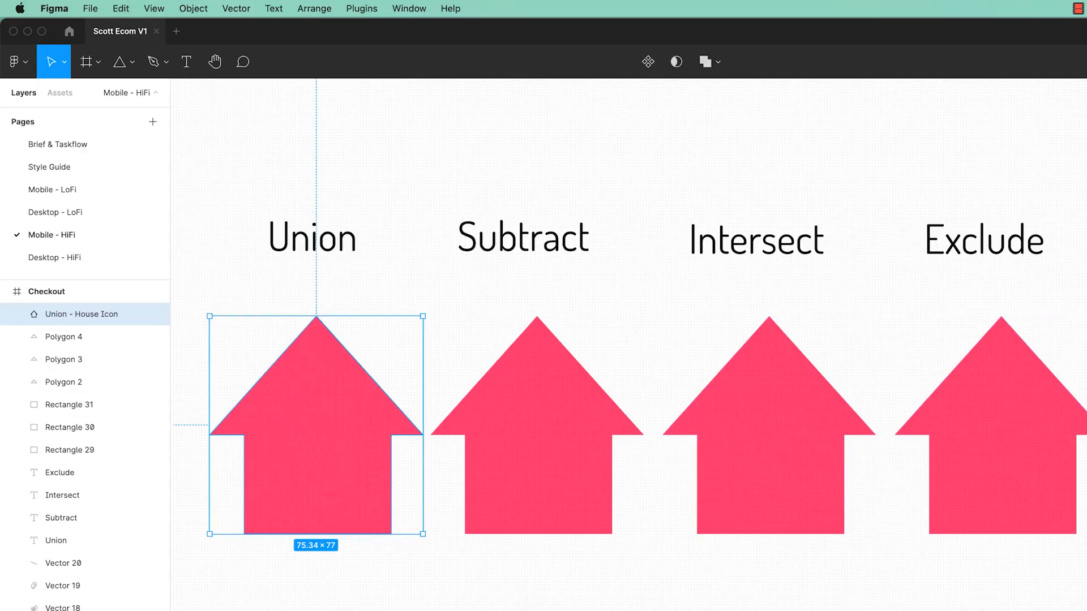
pyautogui.press('Escape')
# Step: Try Subtract selection on the house beneath the Subtract heading with the triangle in front, and undo it
pyautogui.moveTo(628, 368); pyautogui.dragTo(492, 525)
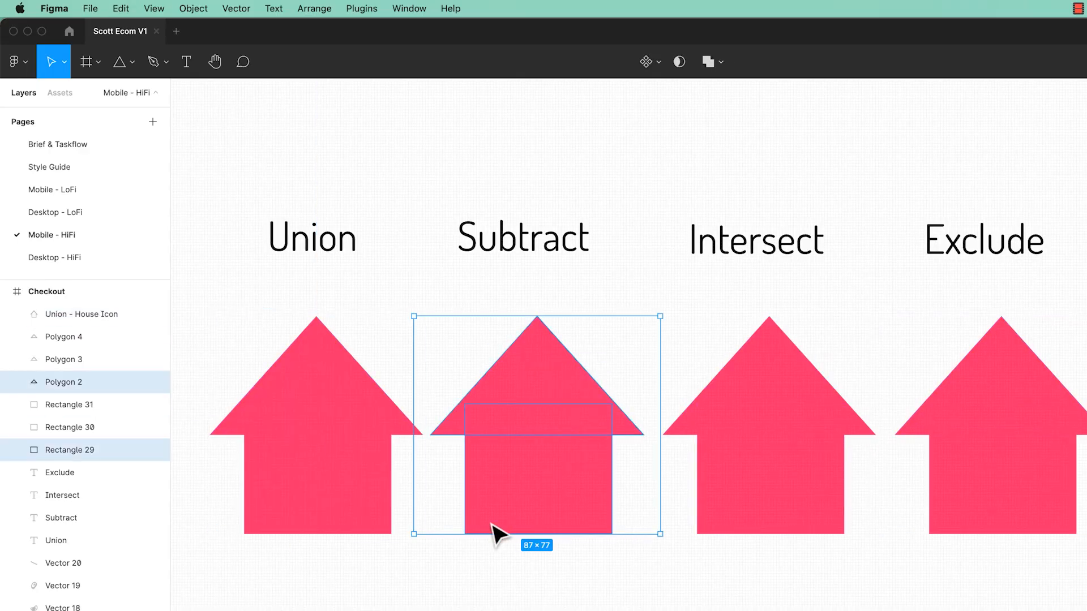
pyautogui.click(719, 64)
pyautogui.click(727, 112)
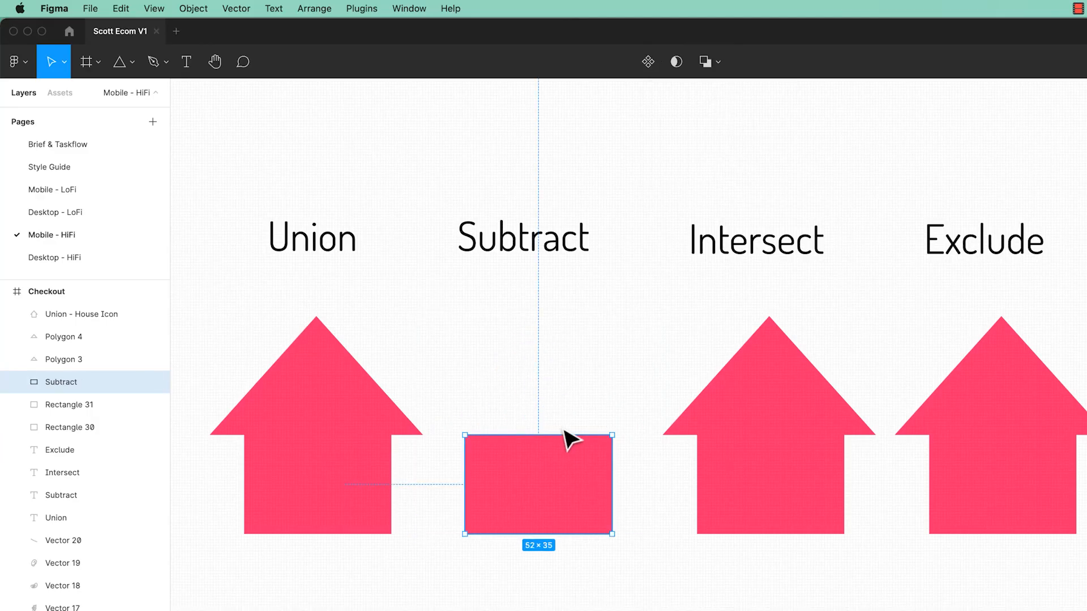
pyautogui.press('super+z')
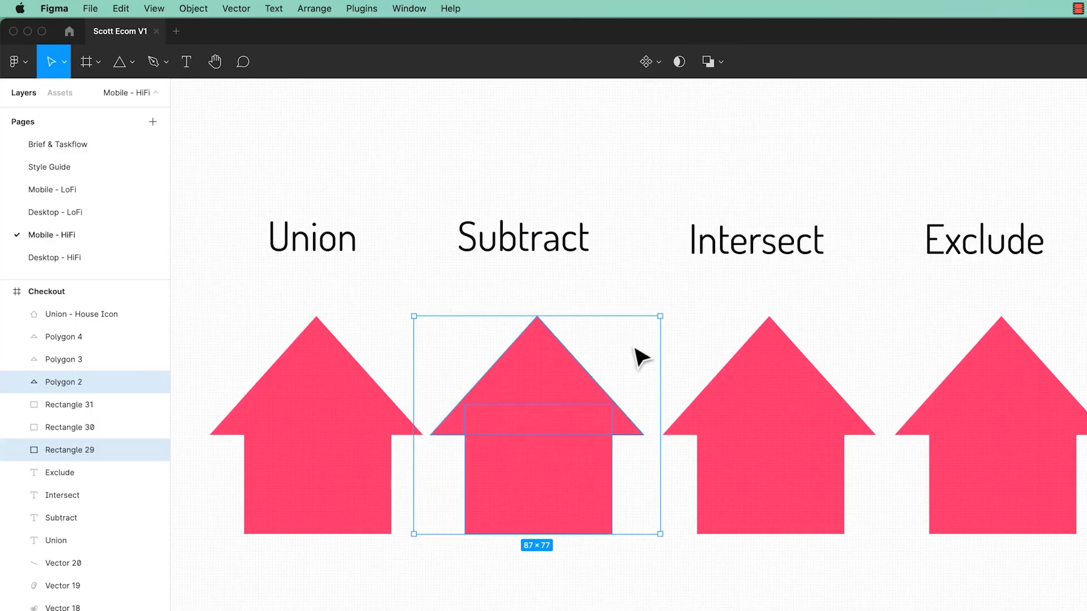
# Step: Check the layer order of the Subtract house's two shapes and bring its rectangle to the front
pyautogui.click(566, 378)
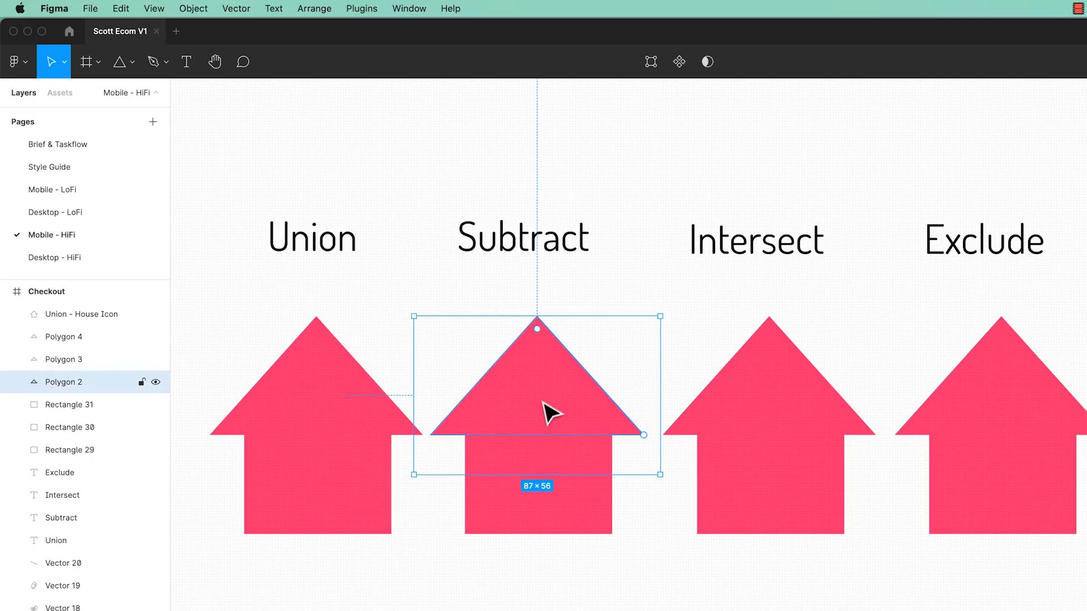
pyautogui.click(86, 404)
pyautogui.click(588, 520)
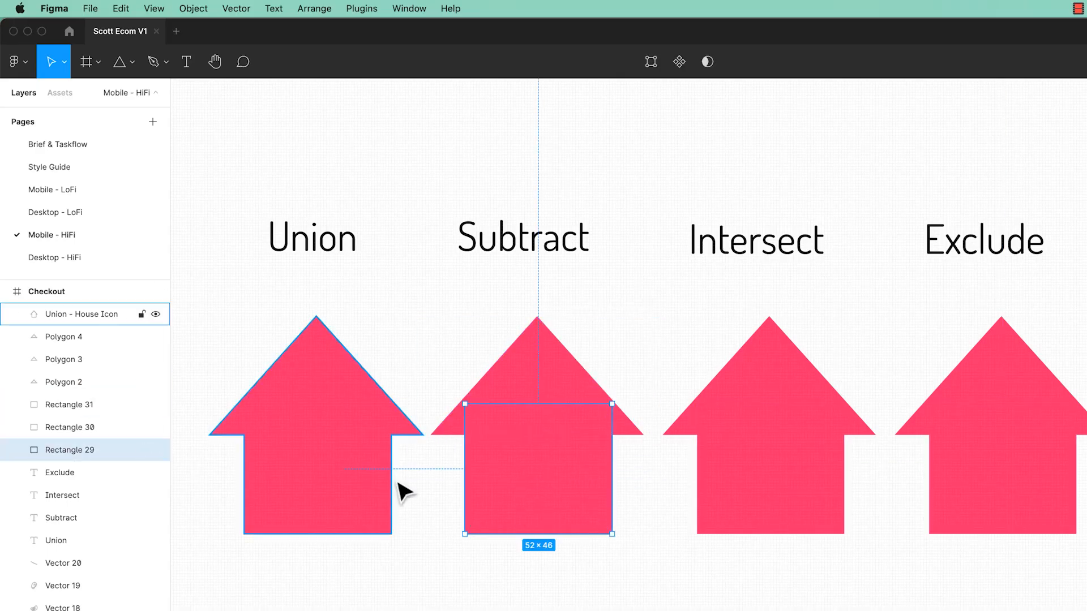
pyautogui.keyDown('shift'); pyautogui.click(585, 389); pyautogui.keyUp('shift')
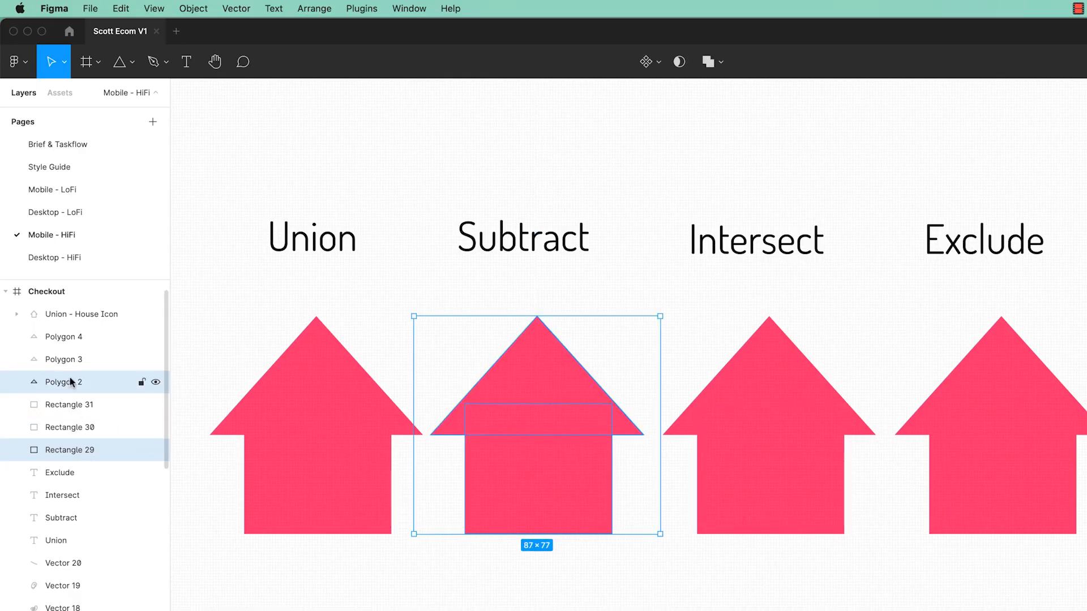
pyautogui.click(83, 447)
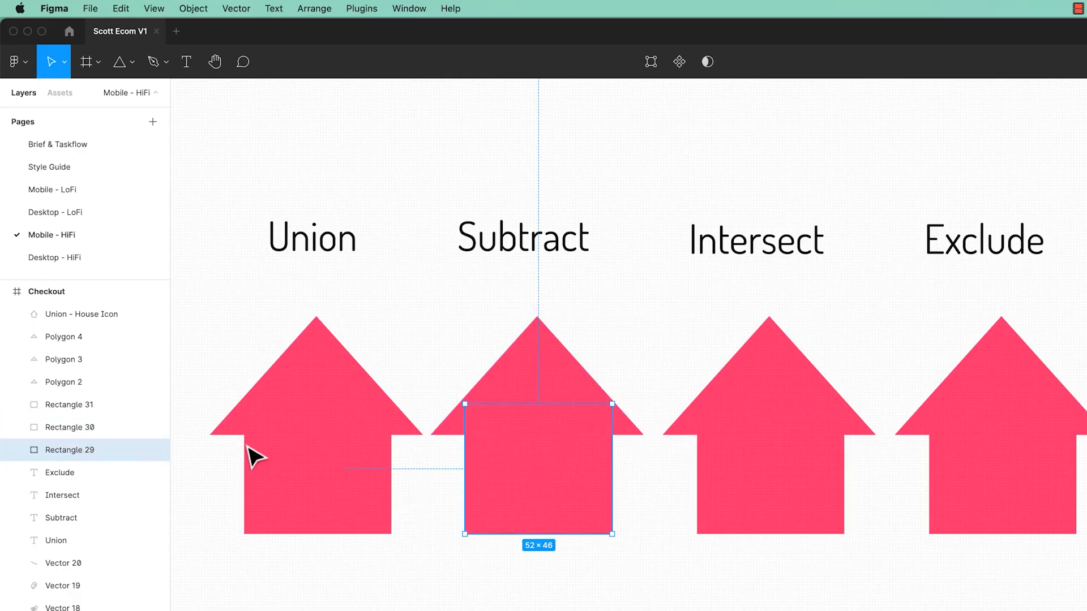
pyautogui.click(562, 381)
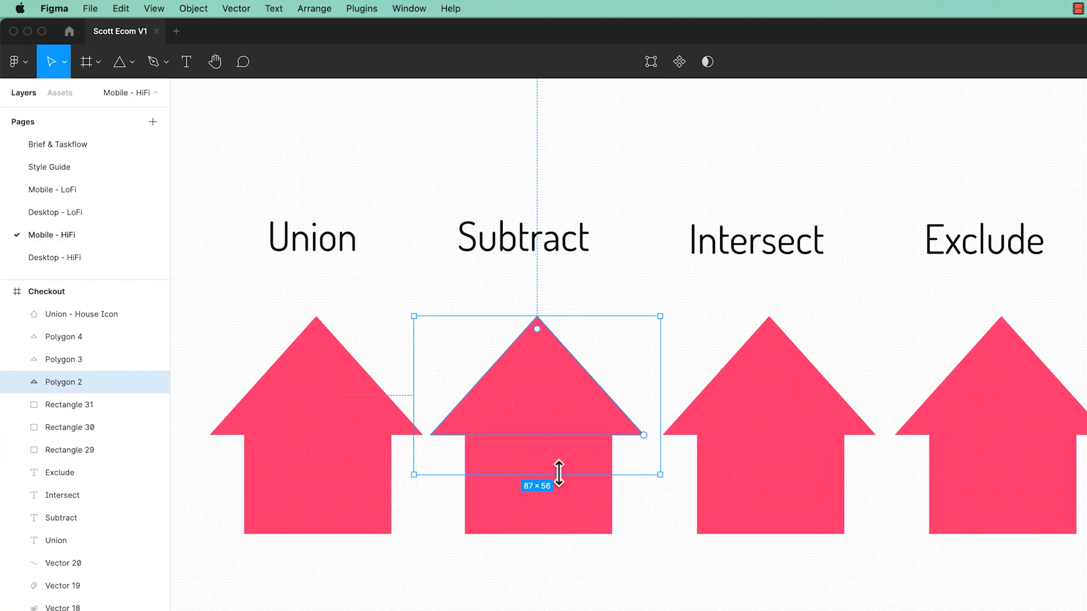
pyautogui.click(595, 518)
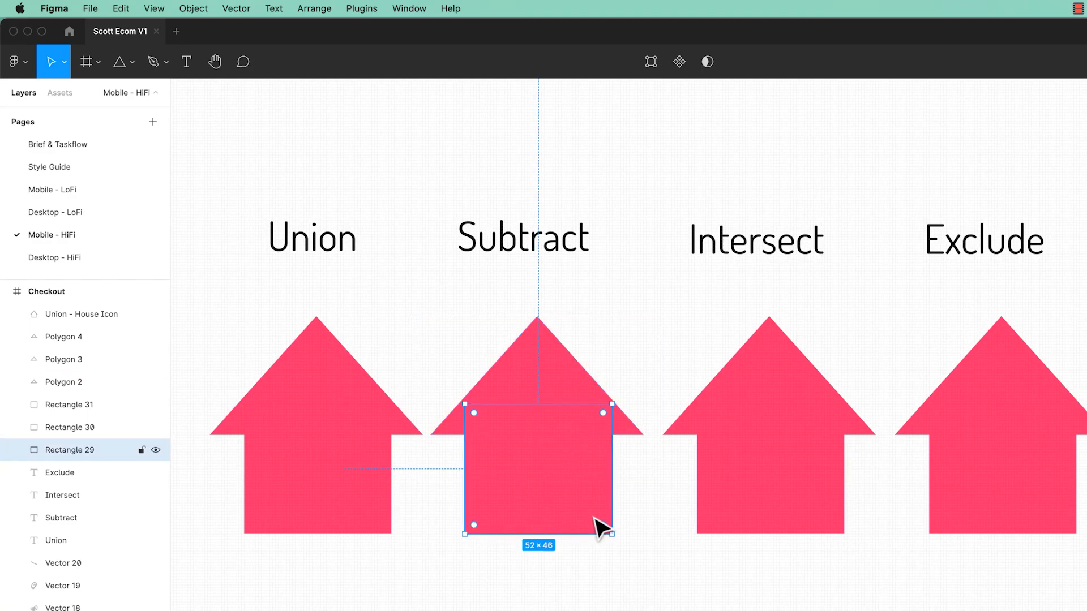
pyautogui.press('super+alt+bracketright')
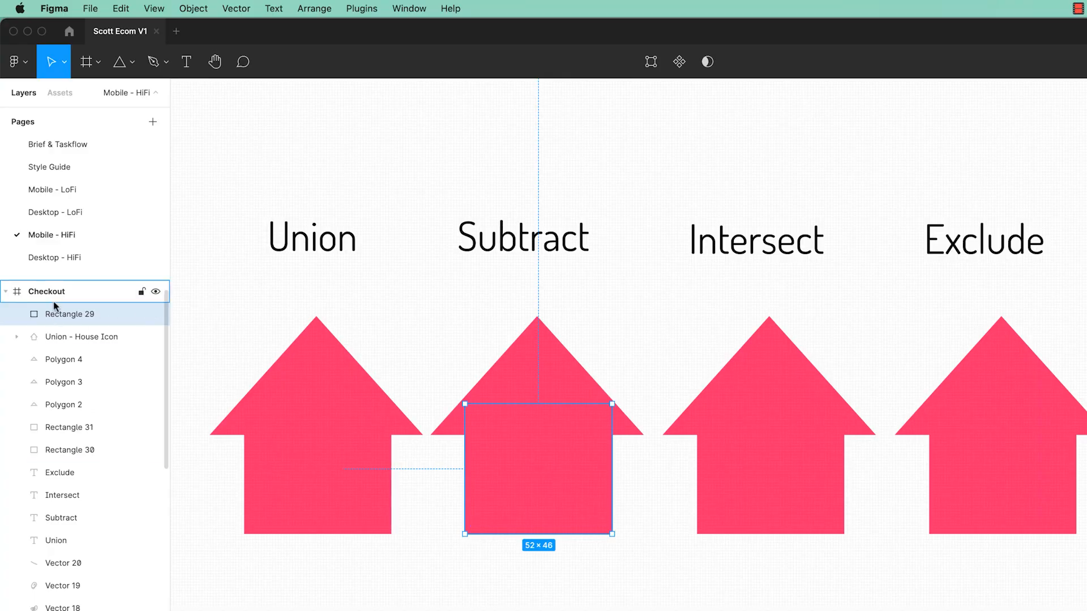
# Step: Cut the rectangle out of the triangle beneath the Subtract heading with Subtract selection
pyautogui.click(600, 419)
pyautogui.keyDown('shift'); pyautogui.click(600, 422); pyautogui.keyUp('shift')
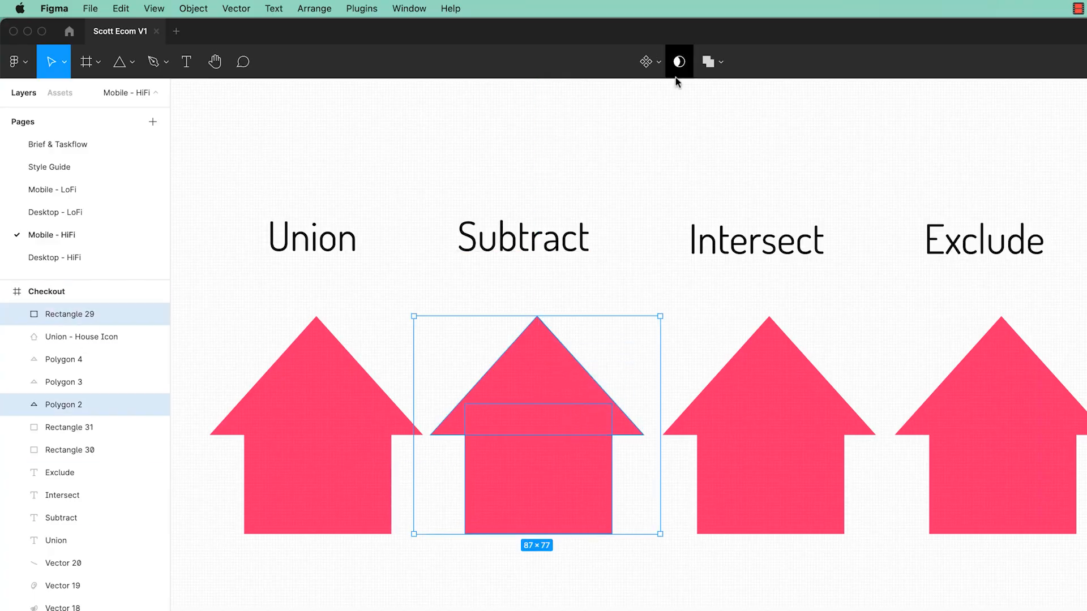
pyautogui.click(718, 62)
pyautogui.click(686, 113)
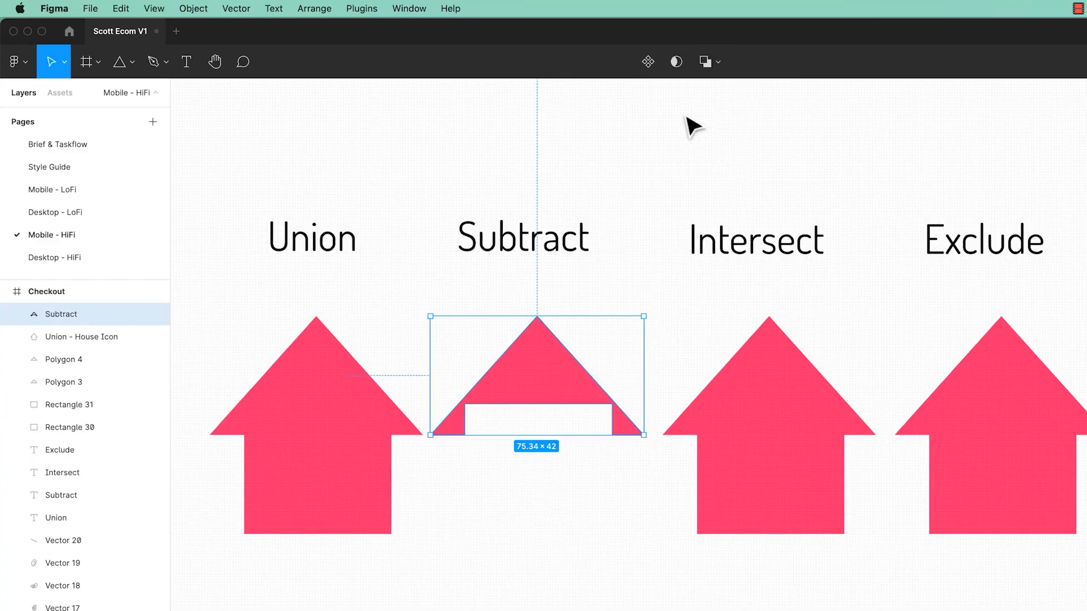
pyautogui.click(603, 515)
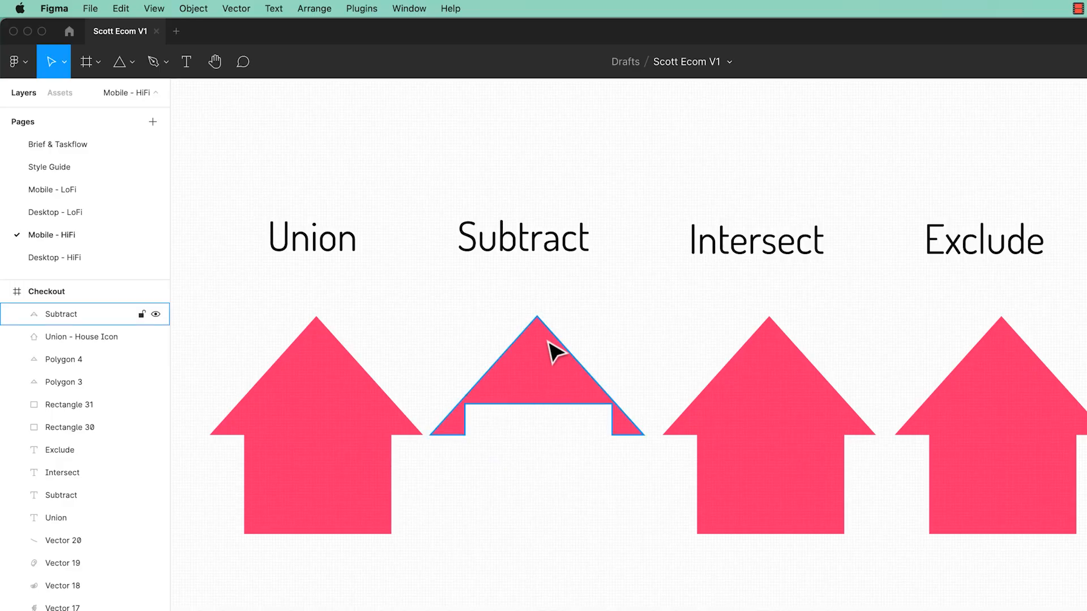
# Step: Select the triangle and rectangle beneath the Intersect heading and combine them with Intersect selection
pyautogui.hscroll(5, 681, 319)
pyautogui.click(582, 417)
pyautogui.keyDown('shift'); pyautogui.click(670, 516); pyautogui.keyUp('shift')
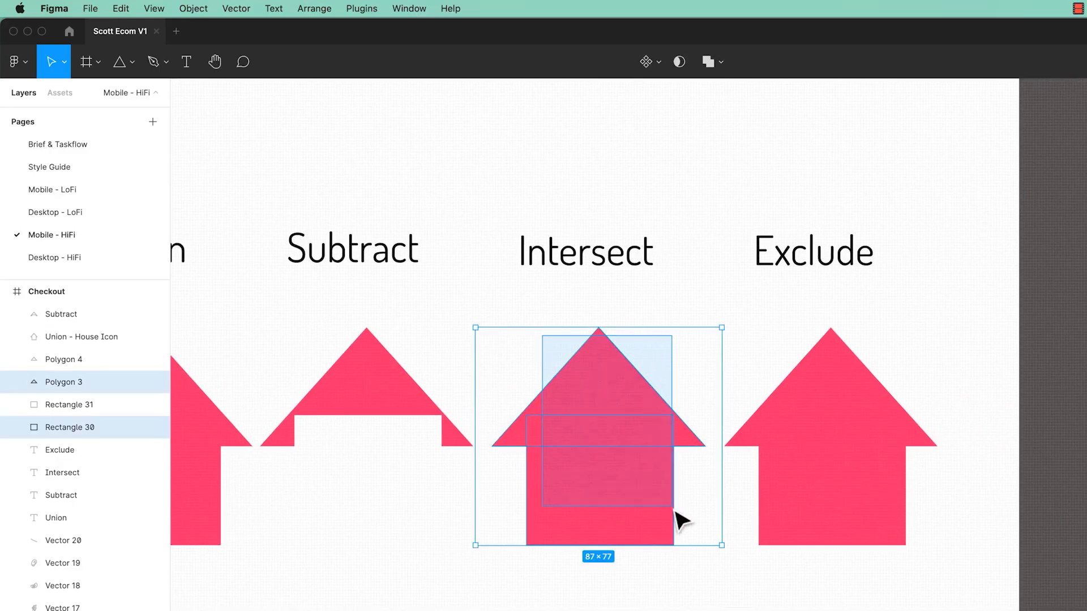
pyautogui.click(720, 63)
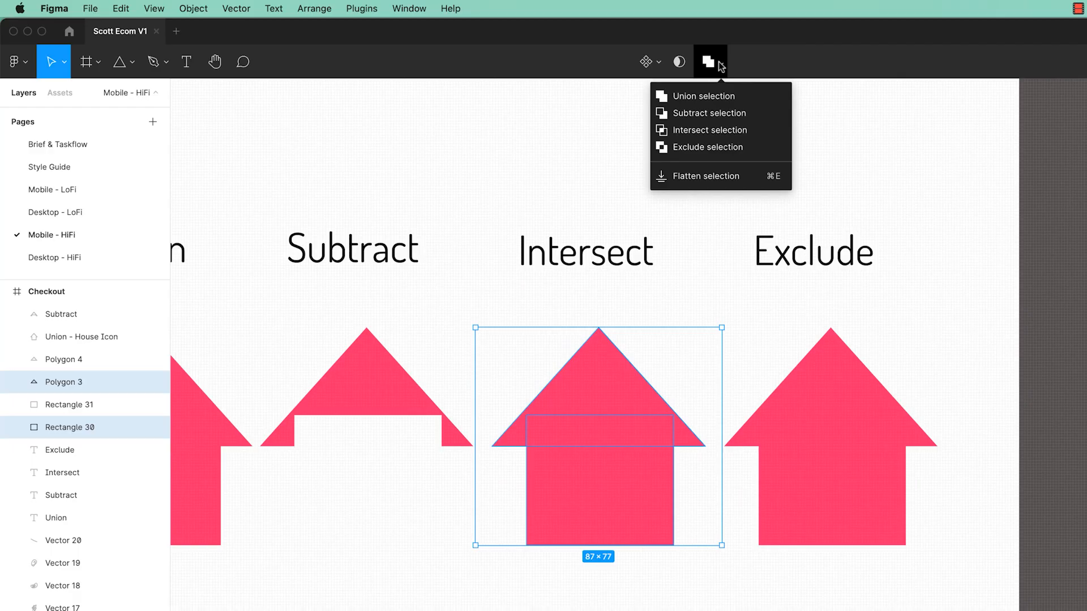
pyautogui.click(699, 128)
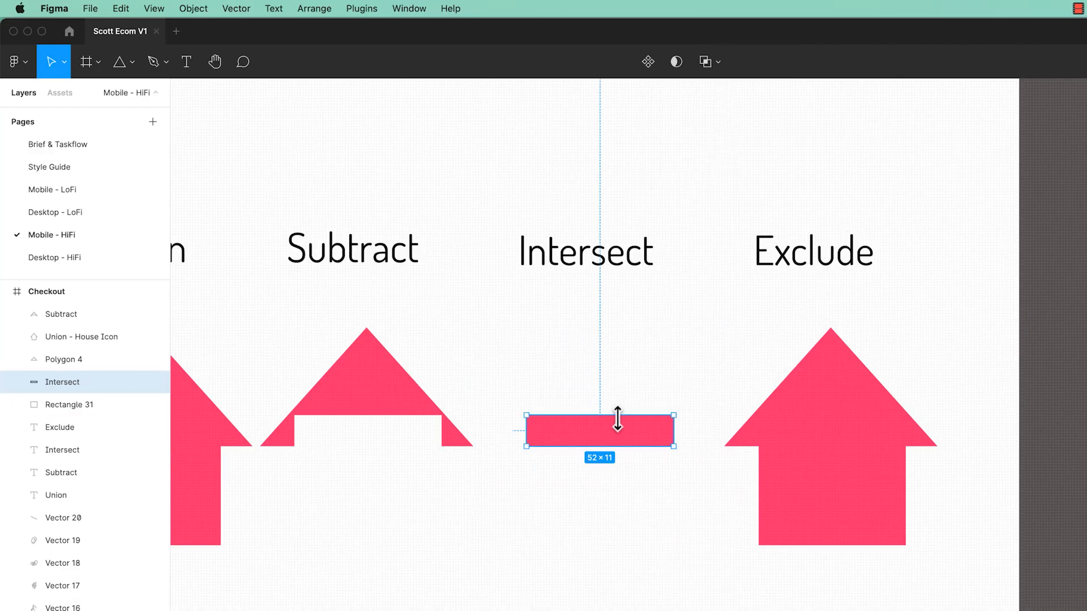
pyautogui.click(626, 388)
# Step: Select the triangle and rectangle beneath the Exclude heading and combine them with Exclude selection
pyautogui.hscroll(4, 679, 362)
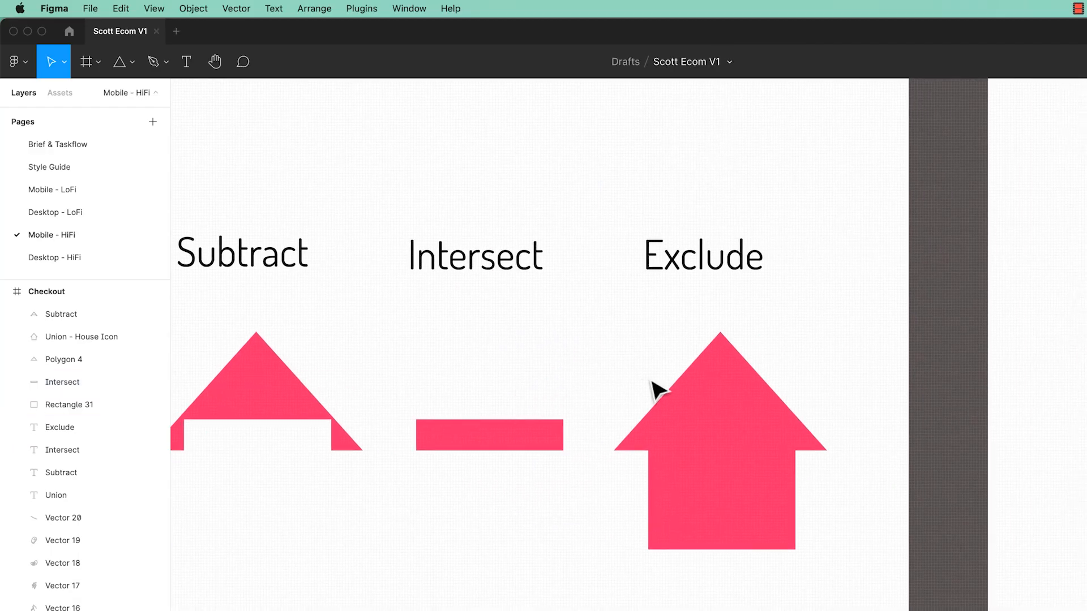
pyautogui.moveTo(657, 390); pyautogui.dragTo(795, 535)
pyautogui.click(722, 63)
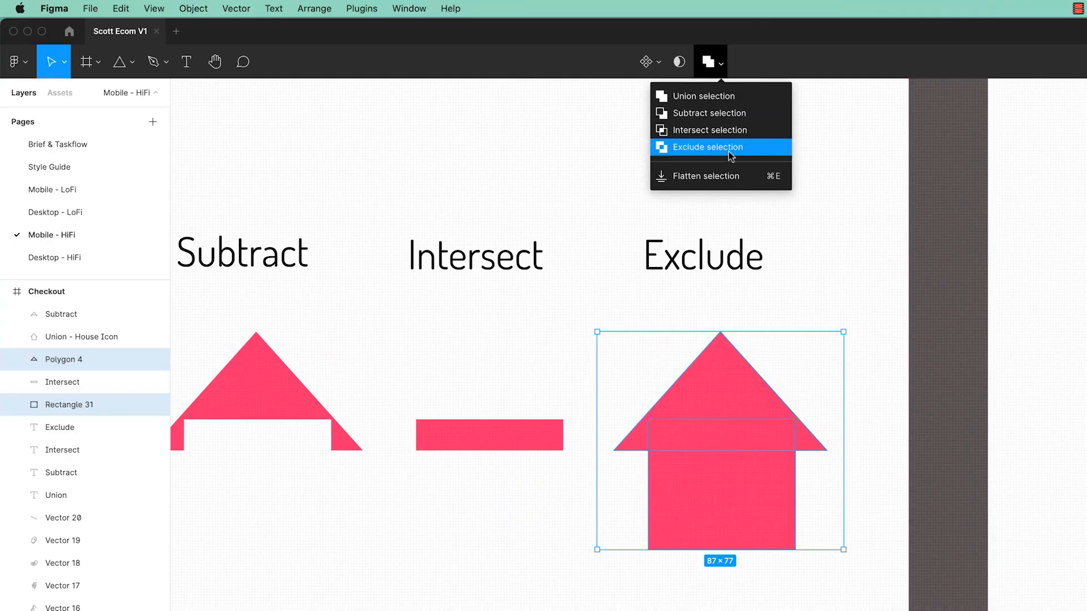
pyautogui.click(724, 148)
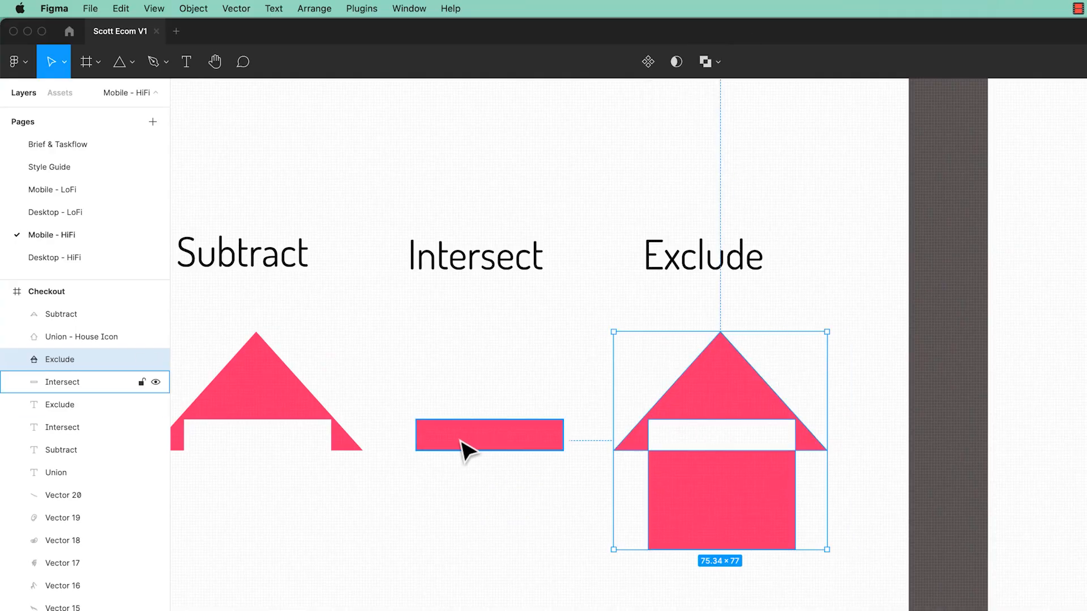
pyautogui.click(528, 507)
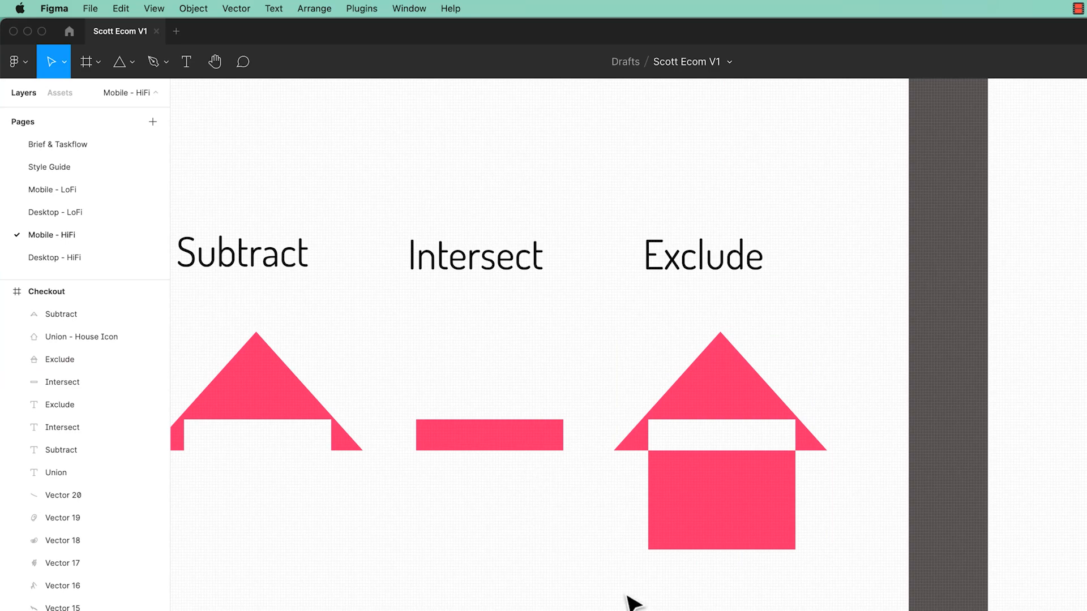
# Step: Duplicate the Union - House Icon straight down into the empty space below the original
pyautogui.moveTo(417, 550); pyautogui.dragTo(851, 449)
pyautogui.moveTo(330, 265); pyautogui.dragTo(518, 427)
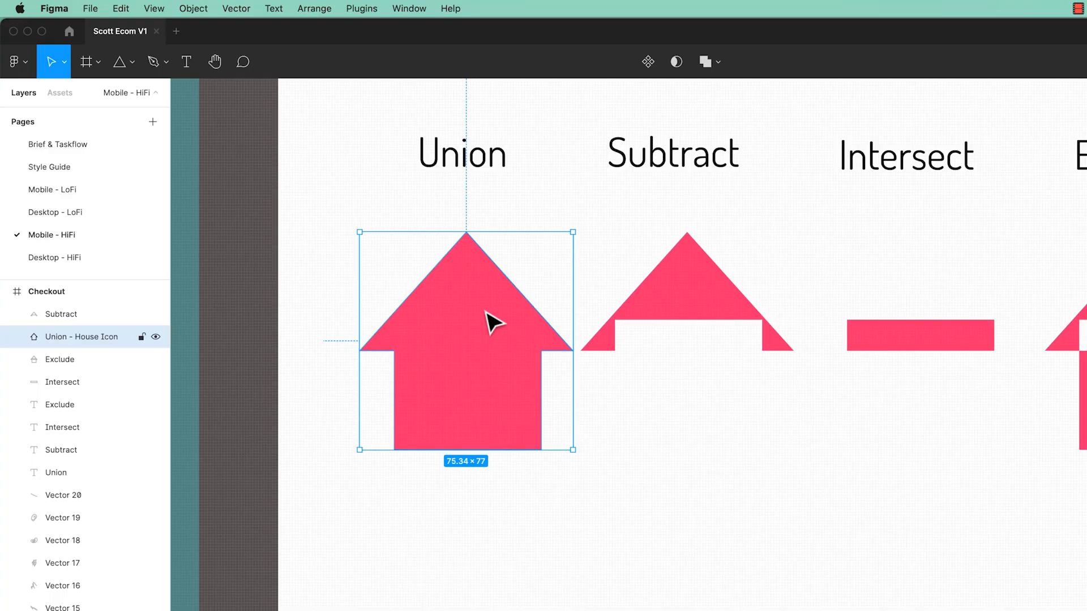
pyautogui.moveTo(494, 323); pyautogui.dragTo(504, 596)
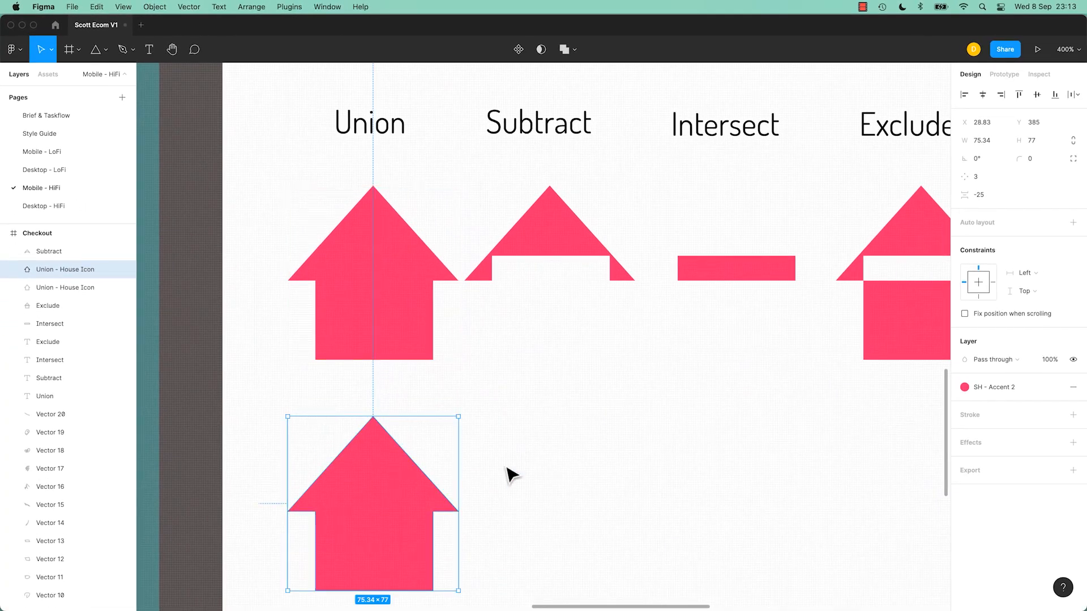
pyautogui.click(511, 474)
# Step: Draw a narrow upright rectangle over the right roof slope of the duplicated house as a chimney
pyautogui.scroll(-2, 504, 456)
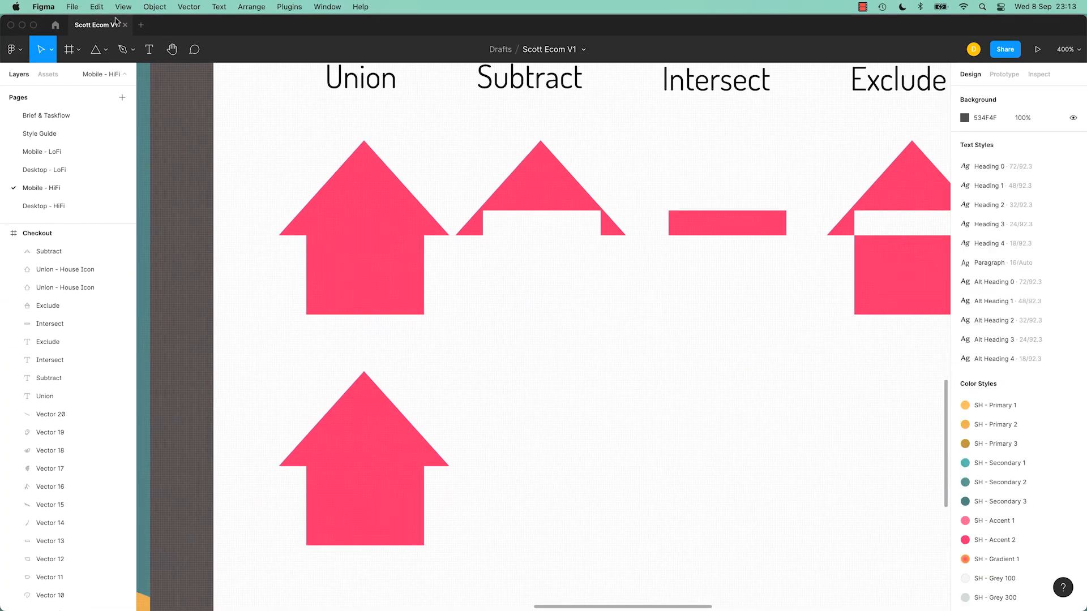
pyautogui.click(106, 50)
pyautogui.click(252, 227)
pyautogui.press('r')
pyautogui.moveTo(392, 383); pyautogui.dragTo(423, 439)
# Step: Select the chimney rectangle and the duplicated house and merge them with Union selection
pyautogui.moveTo(470, 398); pyautogui.dragTo(390, 443)
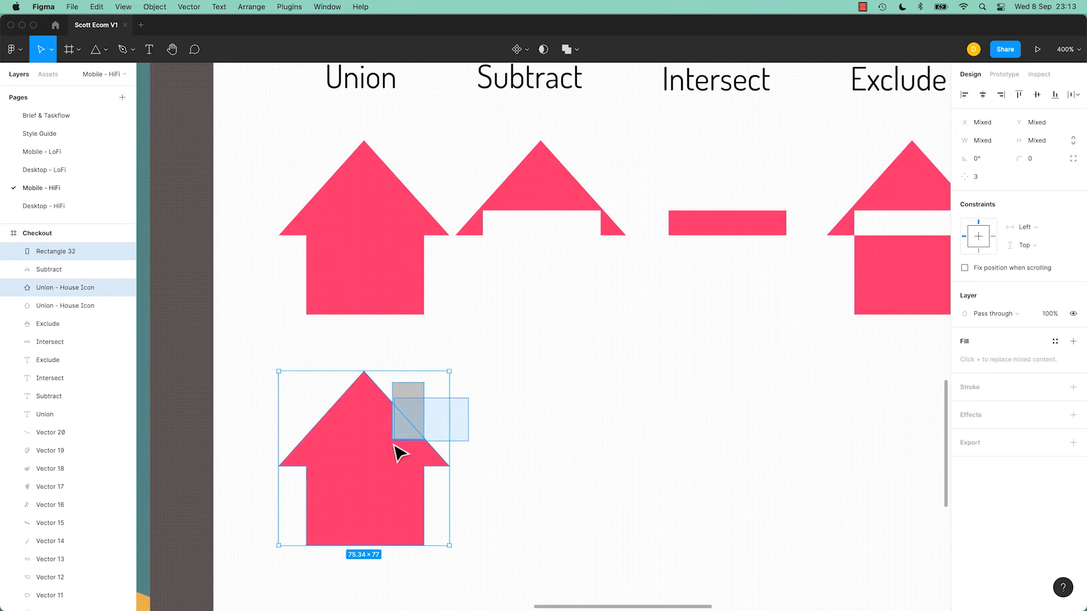
pyautogui.click(582, 49)
pyautogui.click(565, 50)
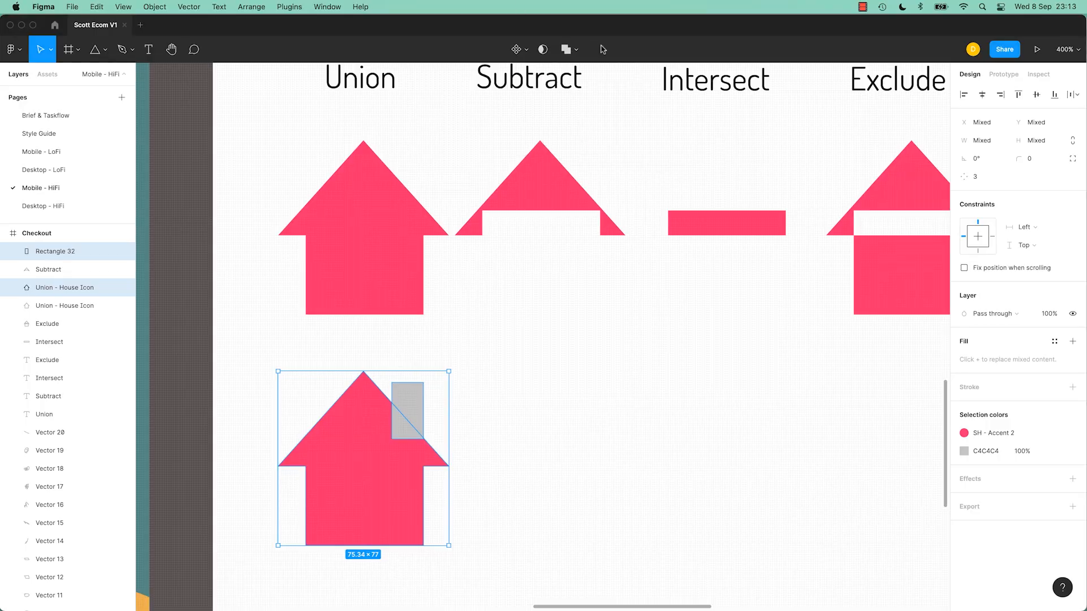
pyautogui.click(566, 49)
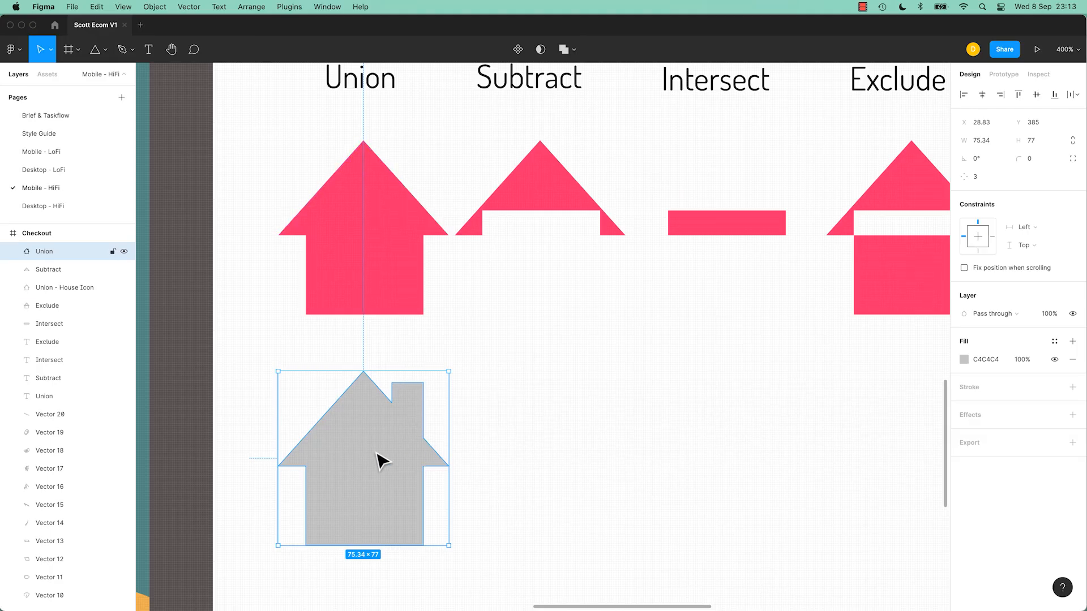
# Step: Duplicate the chimney house to its right and draw a door rectangle about 23 × 38 across the copy's lower edge
pyautogui.moveTo(401, 460); pyautogui.dragTo(585, 457)
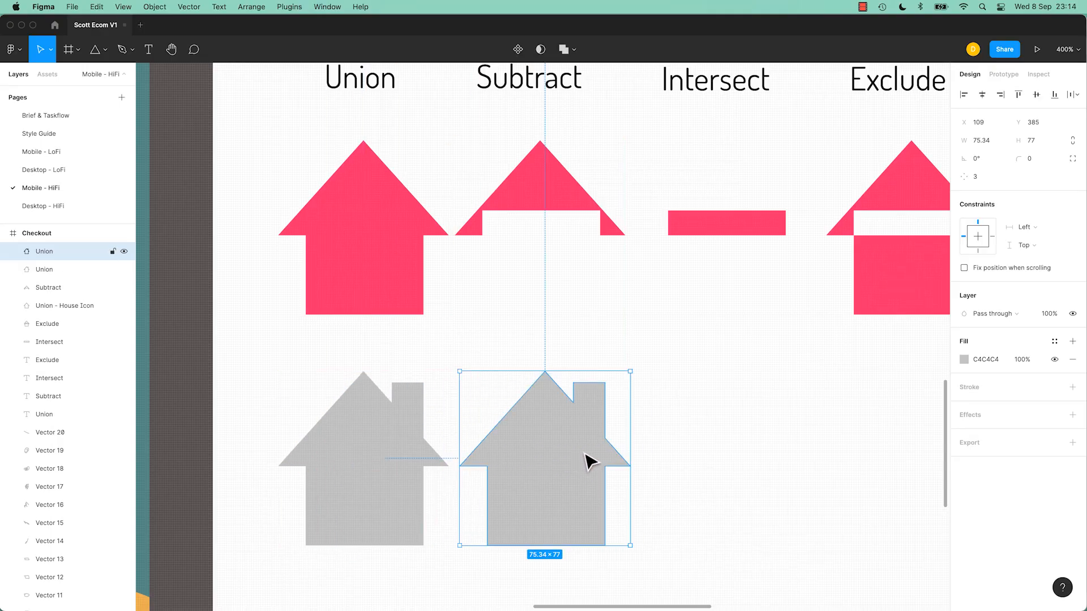
pyautogui.click(677, 465)
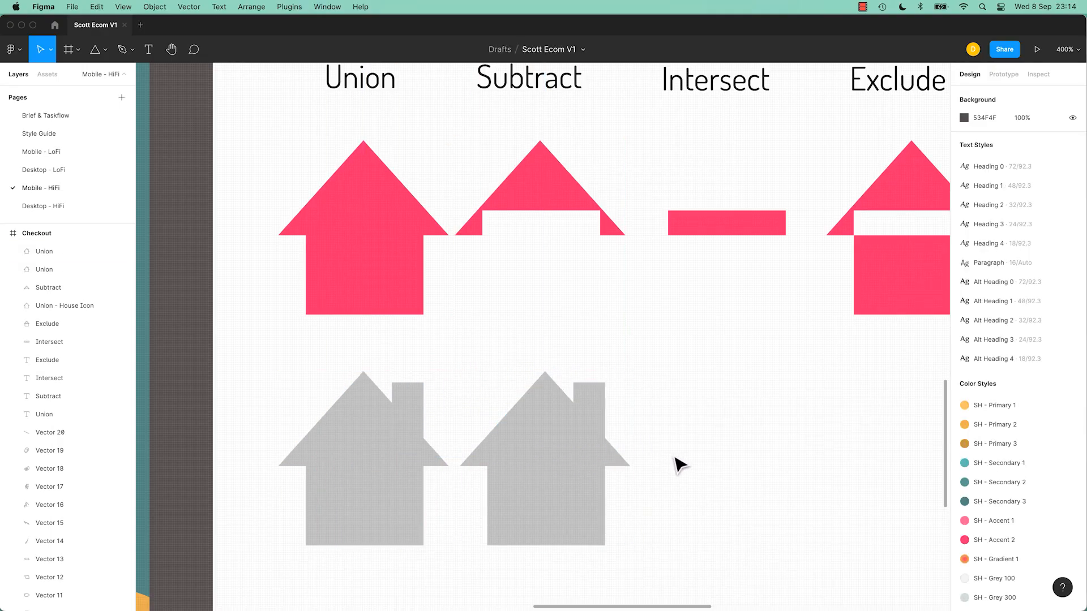
pyautogui.press('r')
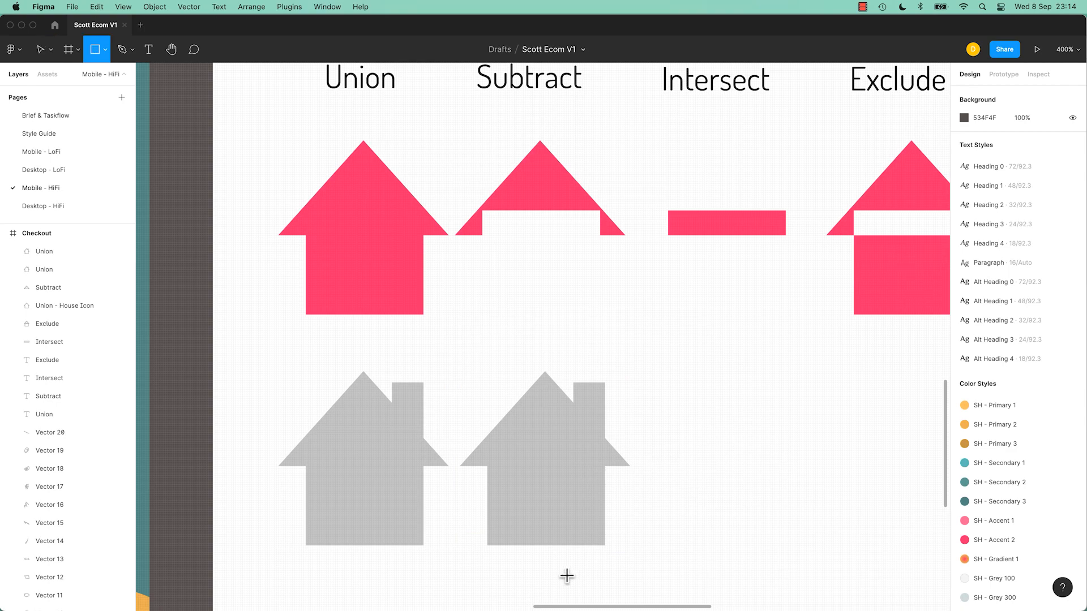
pyautogui.moveTo(573, 568); pyautogui.dragTo(520, 486)
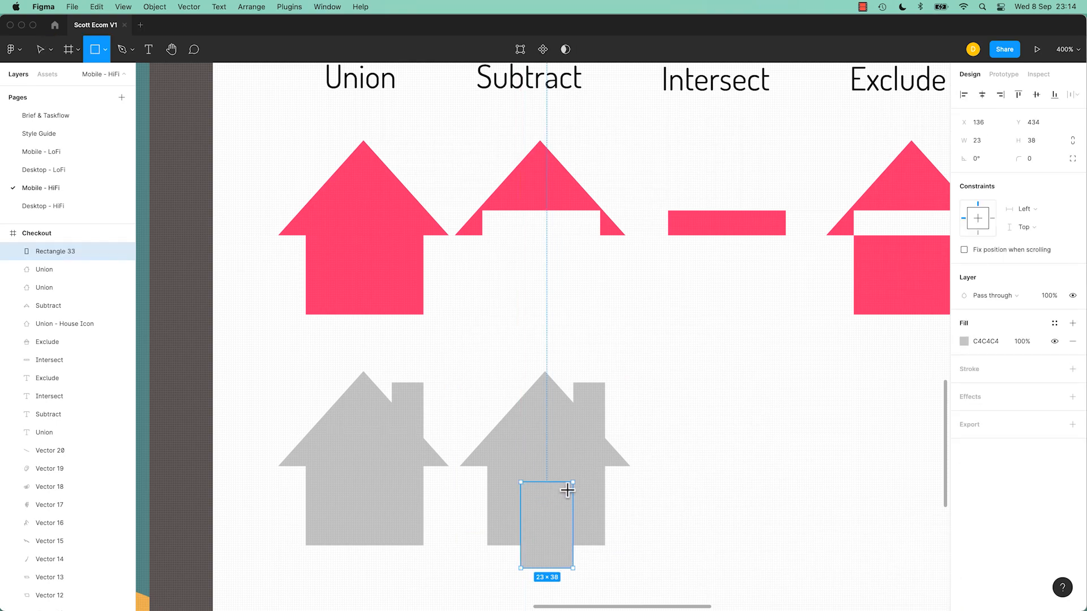
pyautogui.press('v')
pyautogui.press('super+equal')
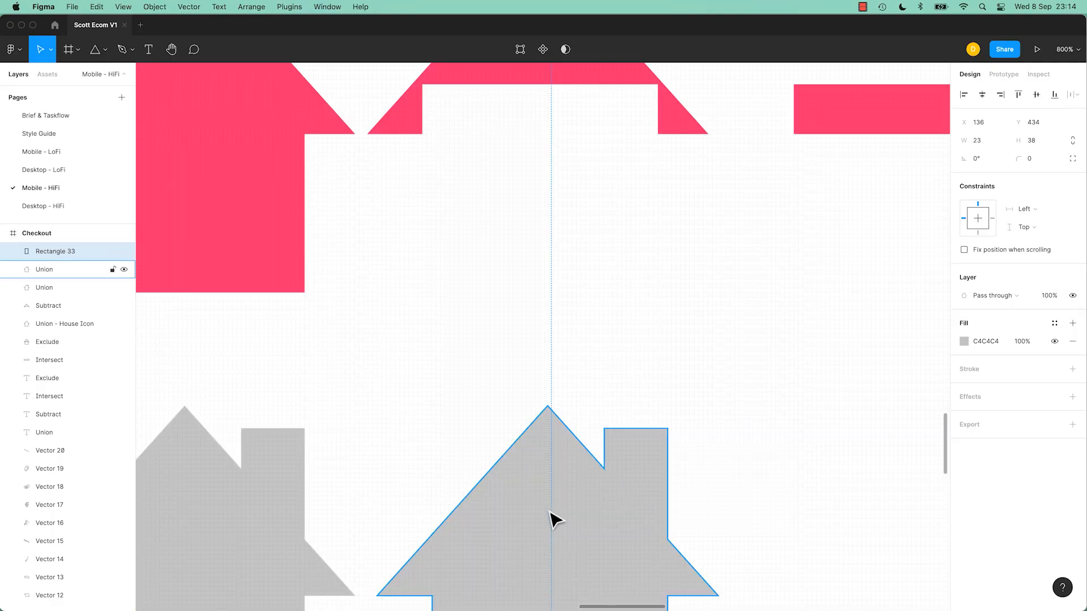
pyautogui.scroll(-5, 553, 517)
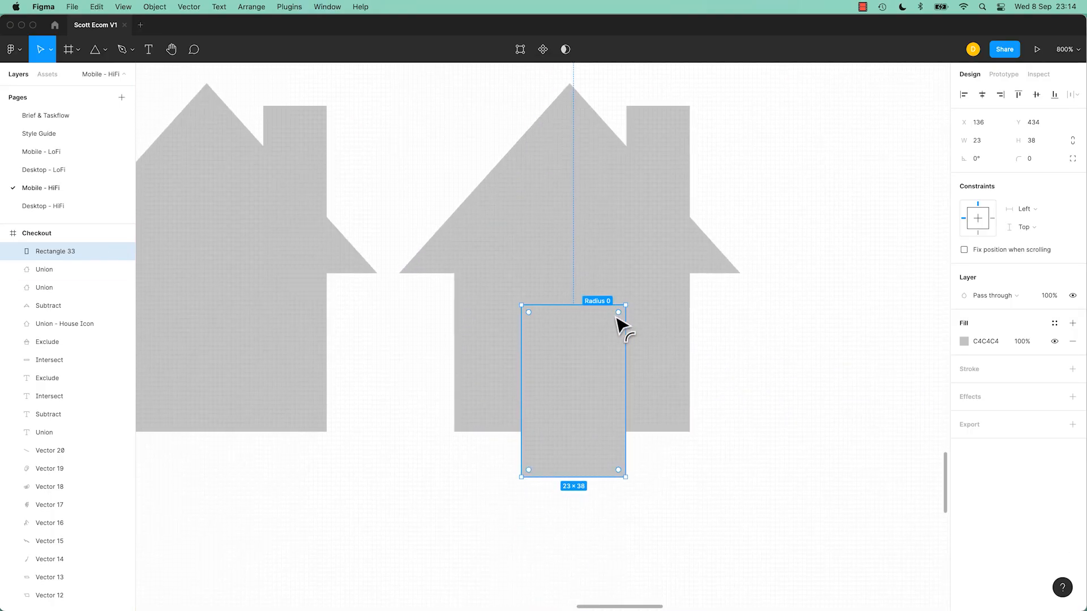
# Step: Round the door rectangle's corners and subtract it from the duplicated chimney house
pyautogui.moveTo(616, 318); pyautogui.dragTo(599, 341)
pyautogui.moveTo(779, 220); pyautogui.dragTo(544, 397)
pyautogui.click(576, 51)
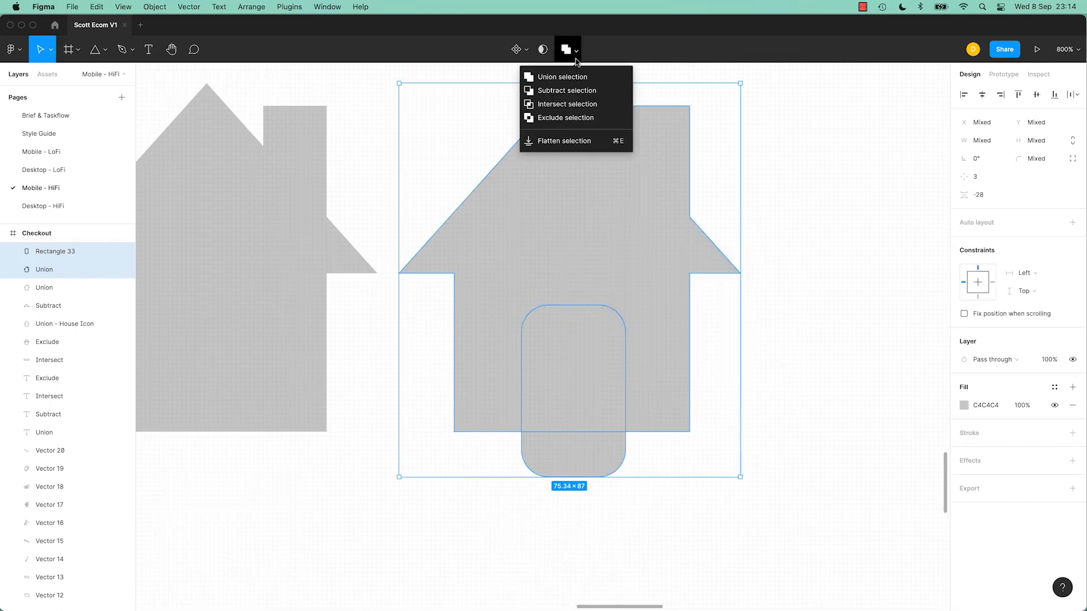
pyautogui.click(572, 94)
pyautogui.click(796, 419)
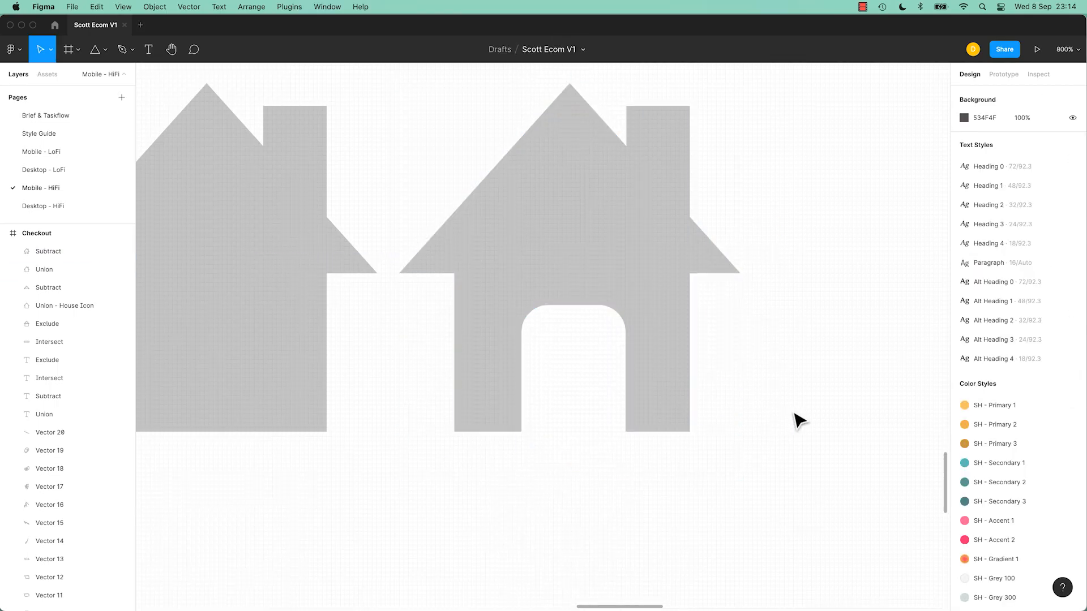
# Step: Duplicate the chimney house with the door cut-out into the empty space to its right
pyautogui.press('-')
pyautogui.moveTo(792, 410); pyautogui.dragTo(541, 461)
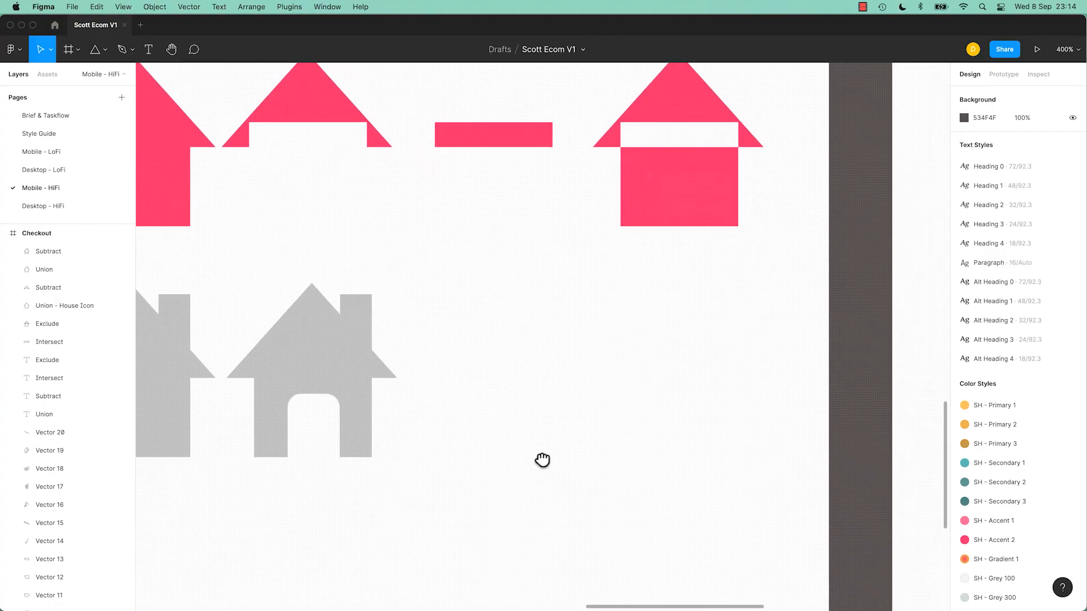
pyautogui.moveTo(503, 312); pyautogui.dragTo(524, 359)
pyautogui.click(376, 405)
pyautogui.moveTo(375, 405); pyautogui.dragTo(536, 415)
pyautogui.click(655, 467)
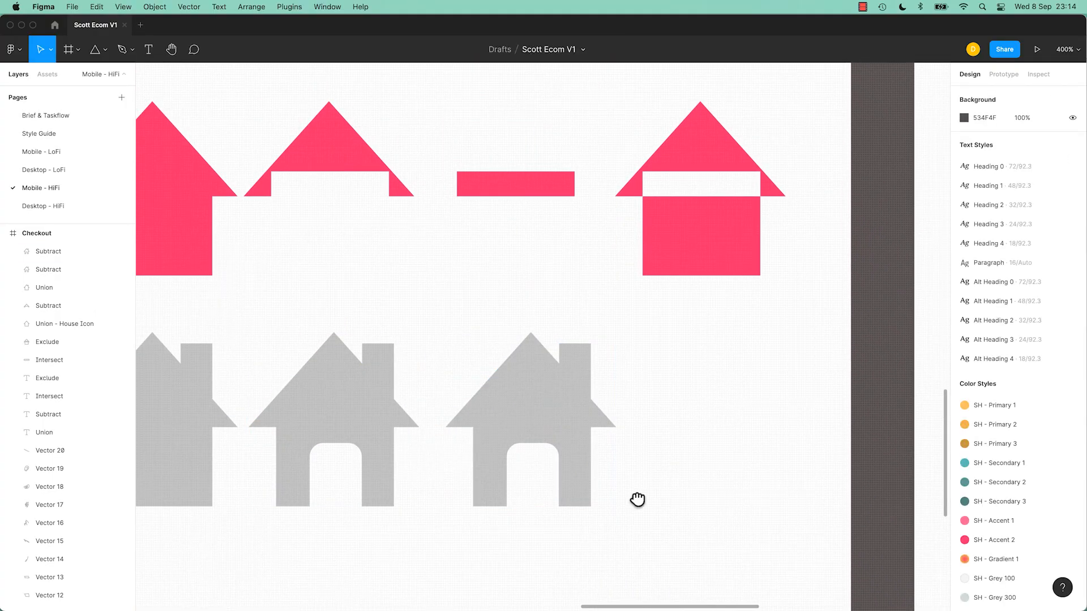
# Step: Draw an ellipse about 52 × 55 below the grey houses and place an overlapping duplicate beside it to the right
pyautogui.moveTo(638, 500); pyautogui.dragTo(642, 434)
pyautogui.click(106, 50)
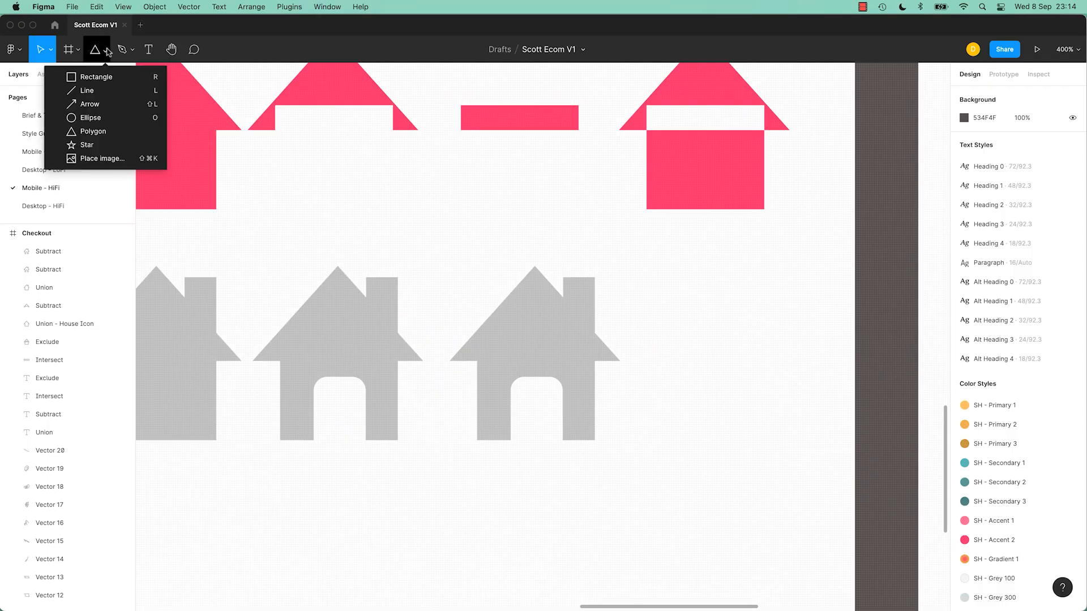
pyautogui.press('Escape')
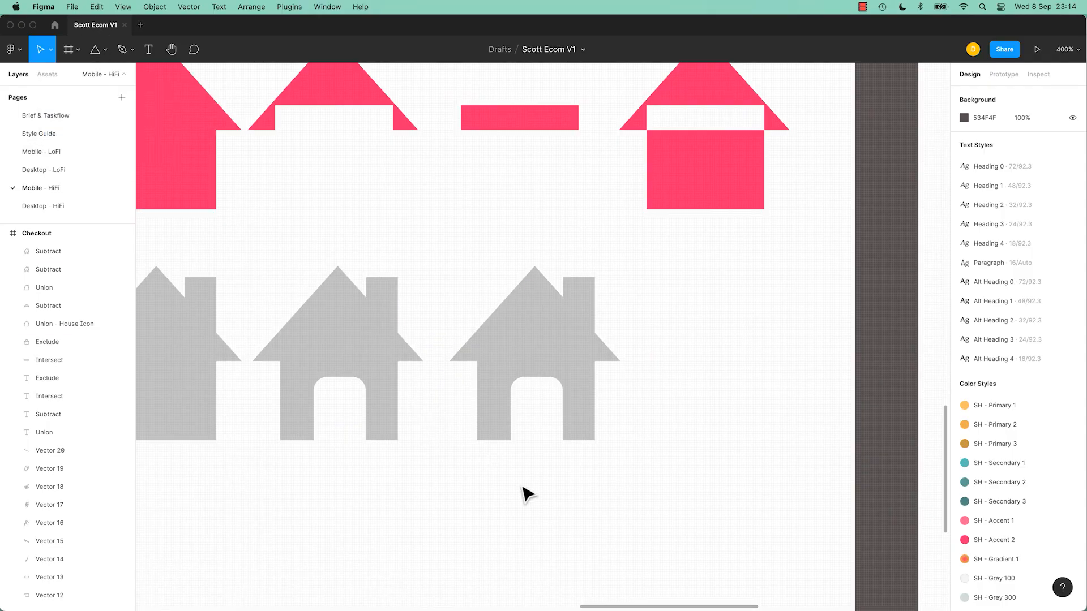
pyautogui.click(121, 49)
pyautogui.click(106, 51)
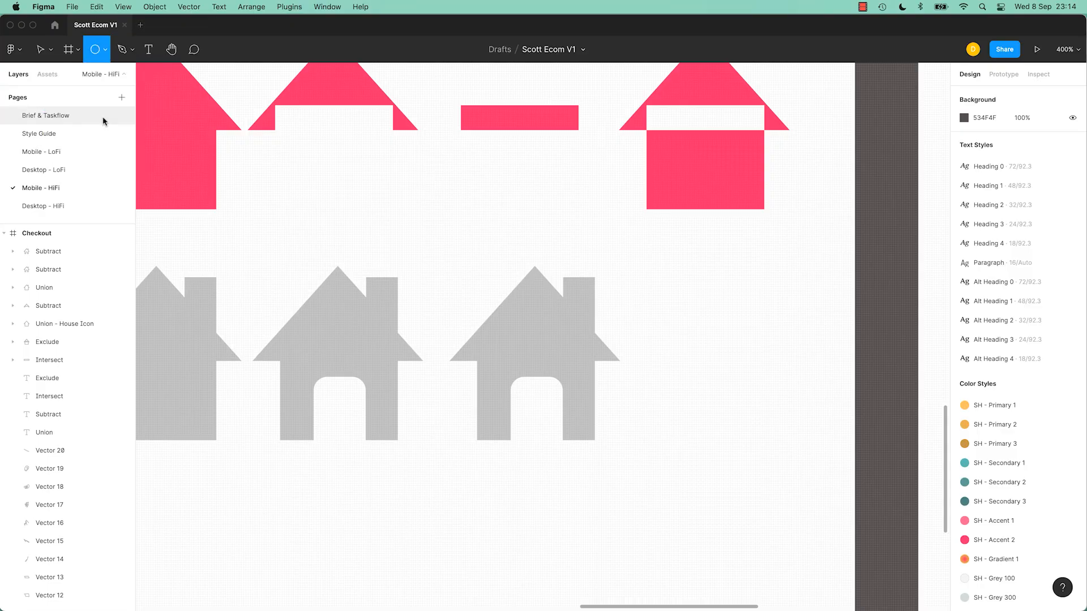
pyautogui.click(99, 118)
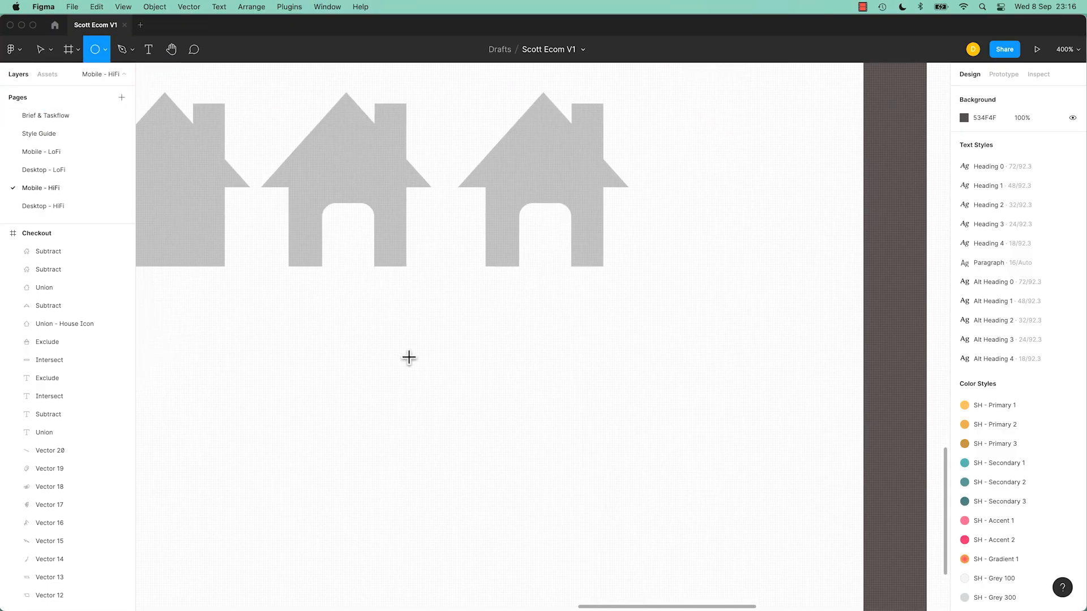
pyautogui.moveTo(403, 352); pyautogui.dragTo(520, 479)
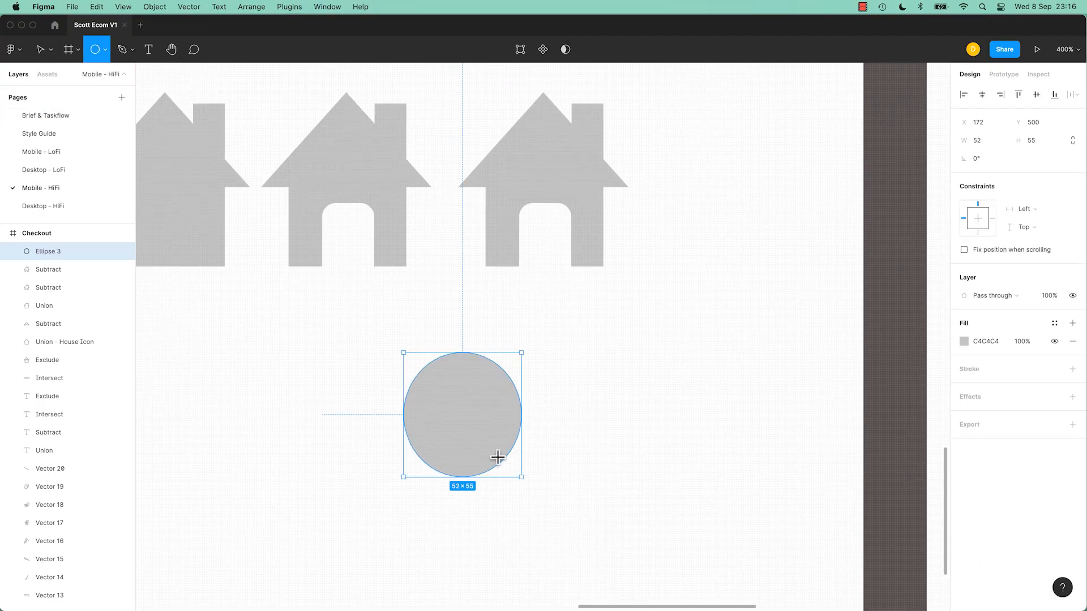
pyautogui.moveTo(451, 446); pyautogui.dragTo(512, 456)
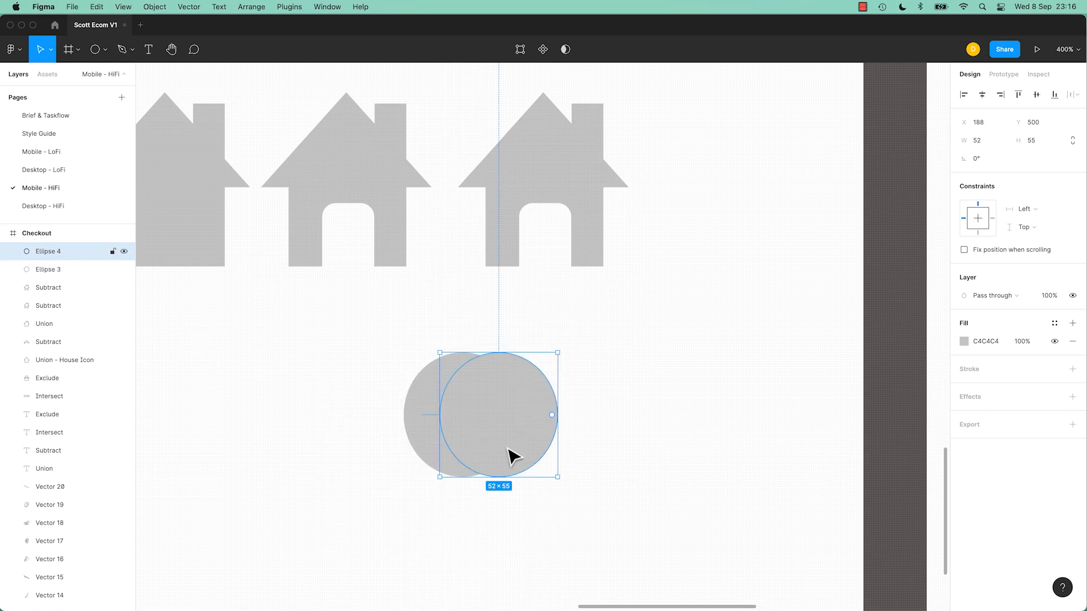
# Step: Look over the Intersect example and switch outline view on and off to examine the two overlapping ellipses
pyautogui.scroll(15, 515, 453)
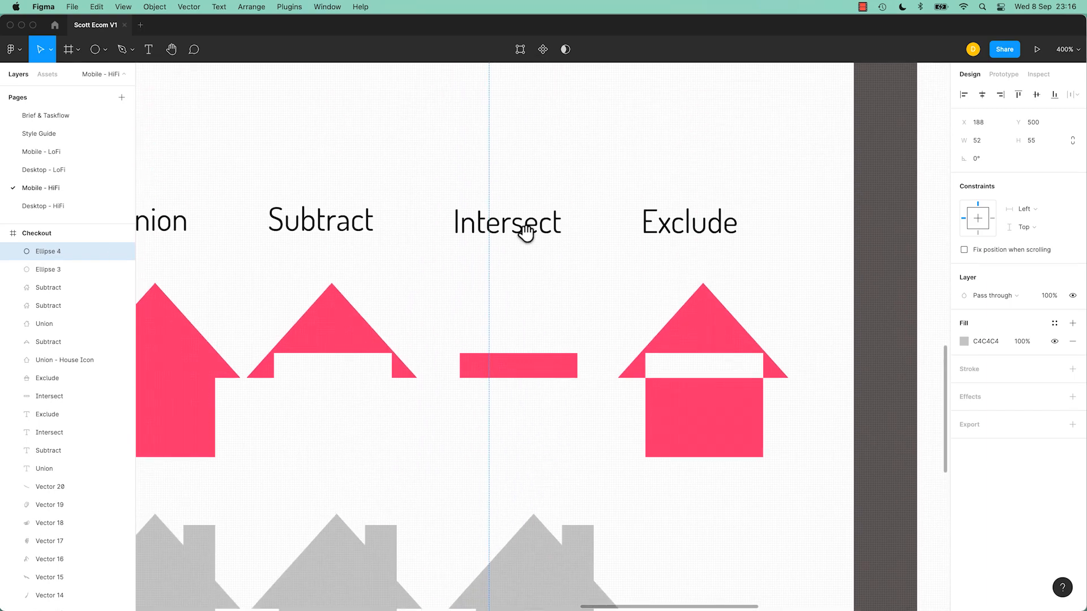
pyautogui.scroll(-7, 526, 232)
pyautogui.scroll(-8, 551, 202)
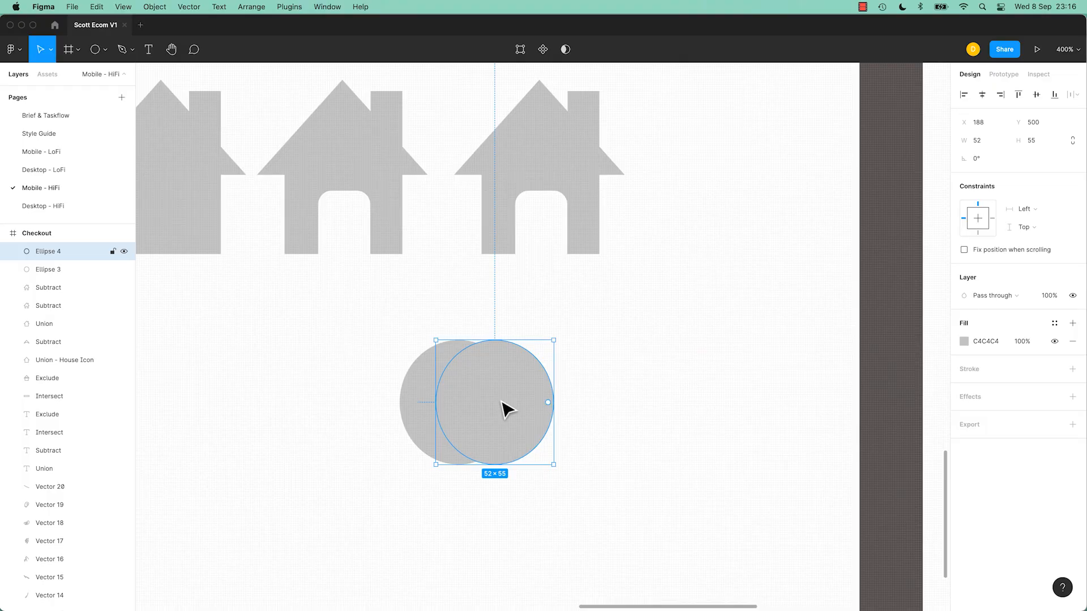
pyautogui.hotkey('ctrl', 'y')
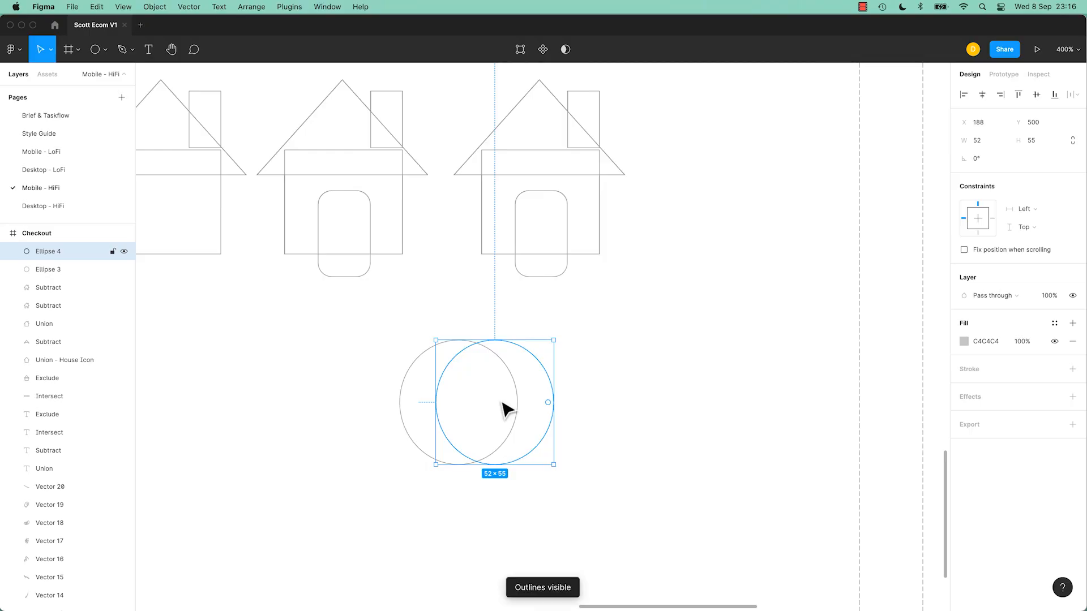
pyautogui.hotkey('ctrl', 'y')
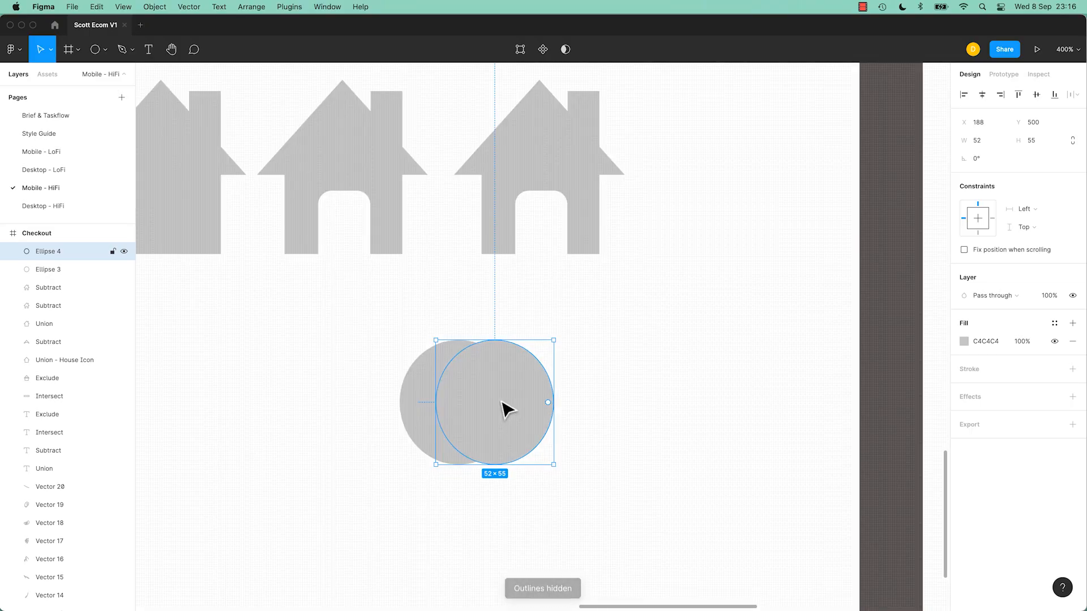
# Step: Show outlines by searching the commands for "outl" and move the second ellipse right to X 212, leaving a narrow overlap
pyautogui.hotkey('ctrl', '/')
pyautogui.write('outl')
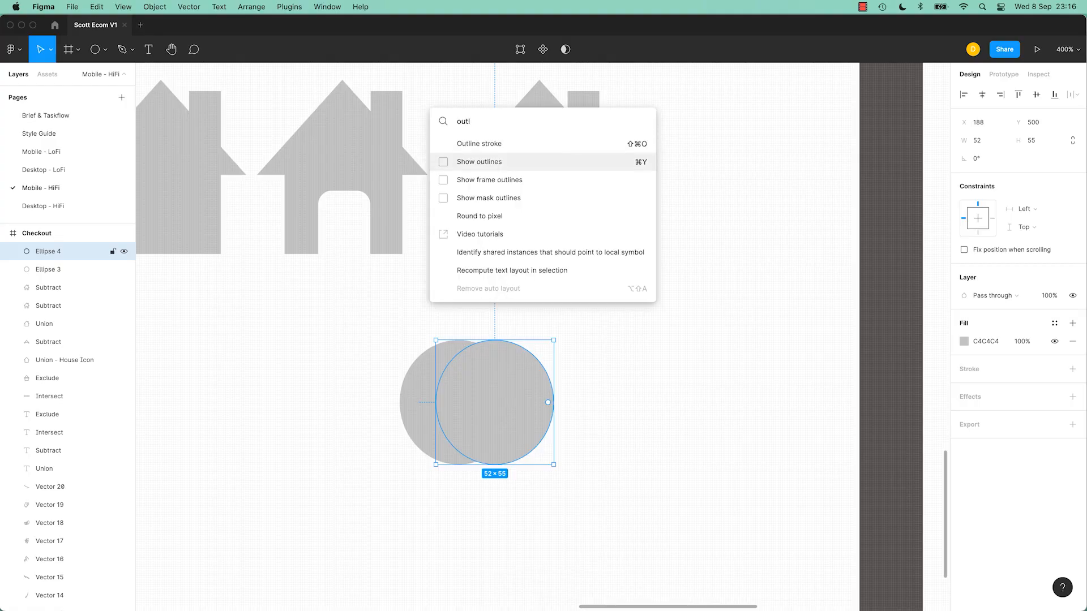
pyautogui.press('Return')
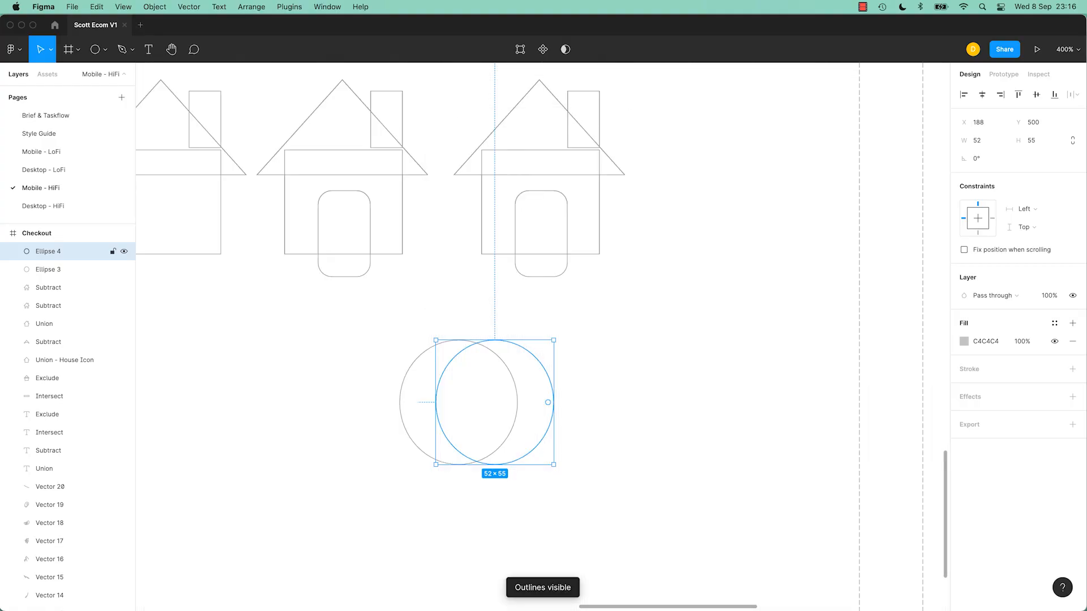
pyautogui.click(554, 452)
pyautogui.moveTo(549, 445); pyautogui.dragTo(598, 444)
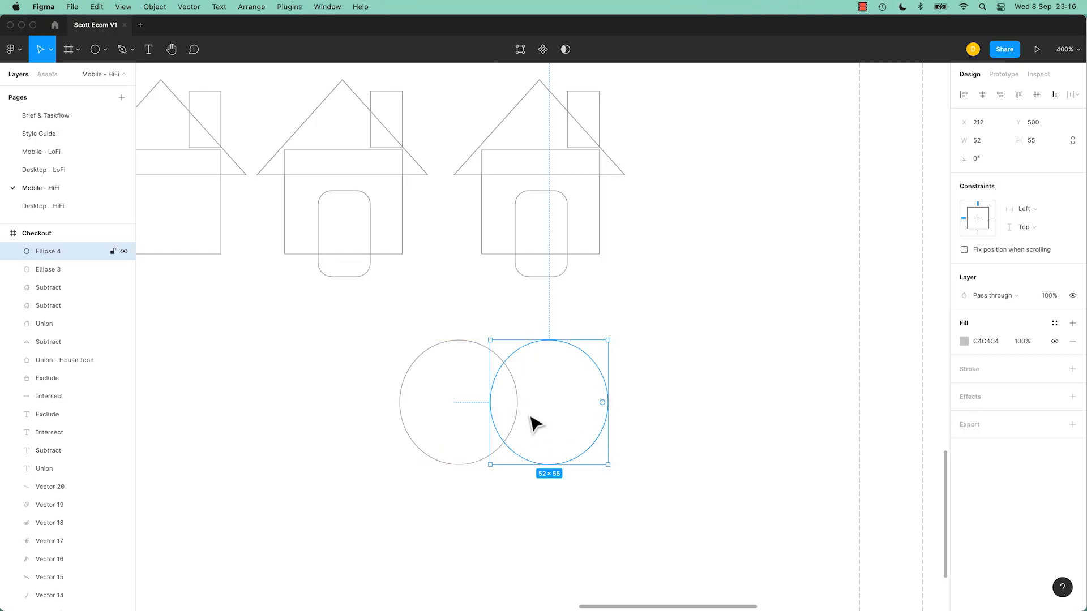
# Step: Select both ellipses, hide the outlines and apply Intersect selection to keep only their narrow overlap
pyautogui.moveTo(352, 371); pyautogui.dragTo(543, 439)
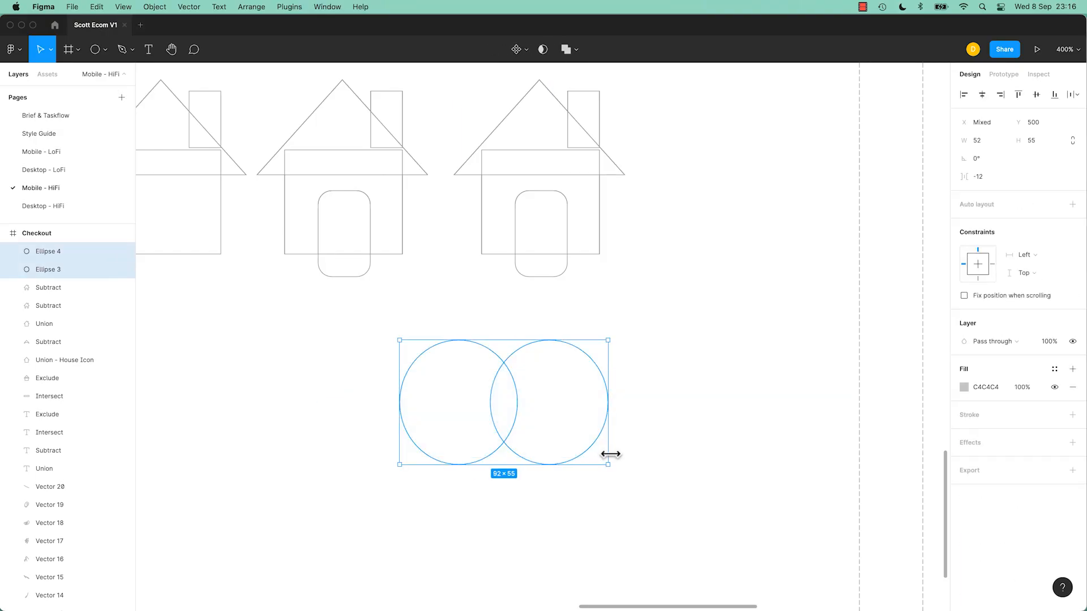
pyautogui.press('super+y')
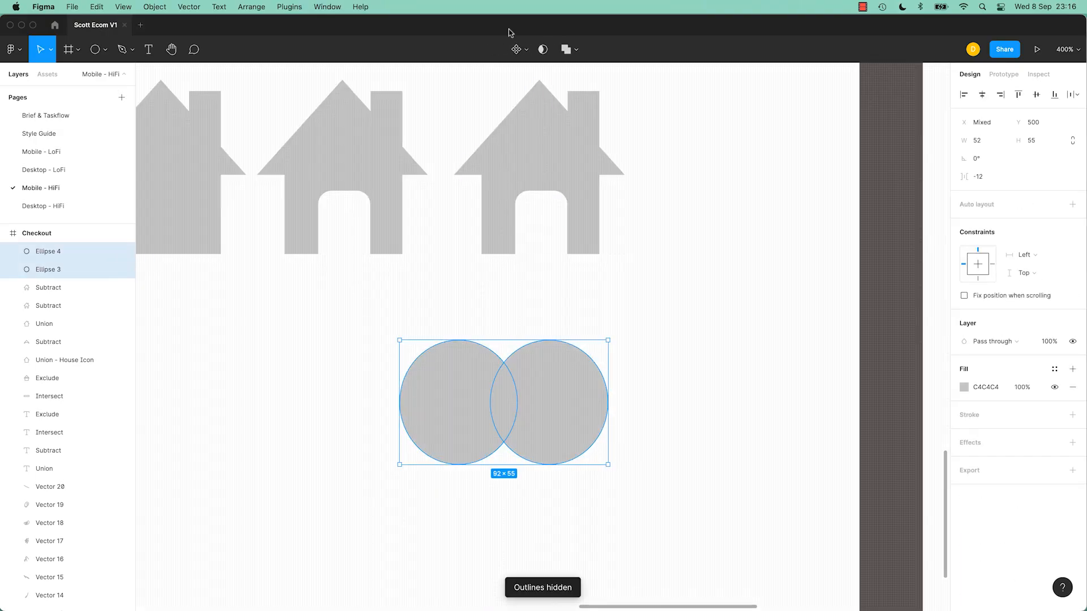
pyautogui.click(566, 49)
pyautogui.click(583, 113)
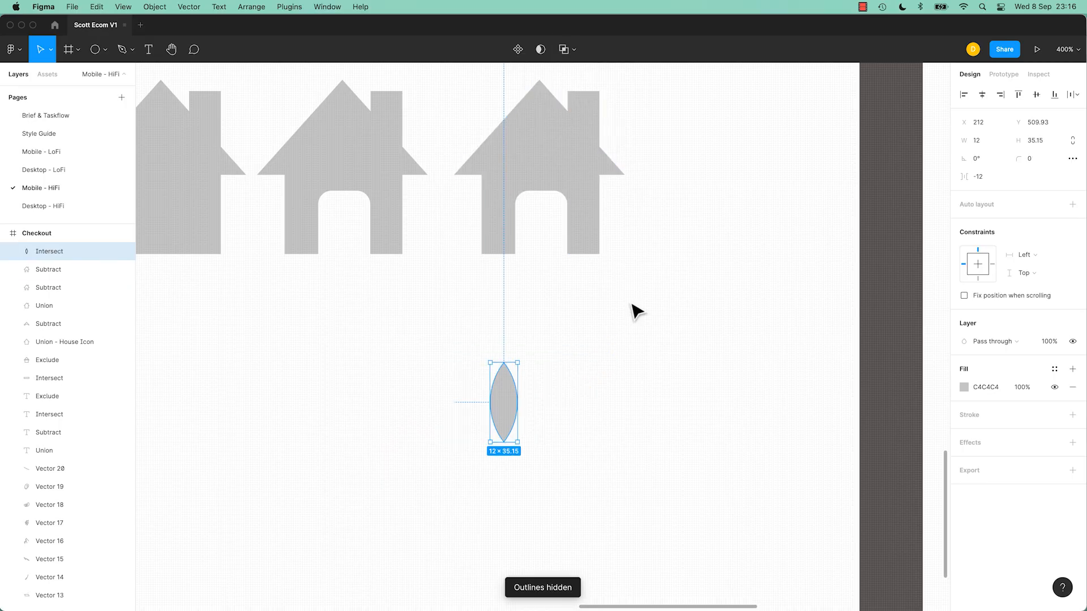
pyautogui.click(637, 311)
# Step: Move the leaf-shaped intersection above the rightmost grey house and duplicate it twice, staggering the three shapes over the roof as smoke
pyautogui.scroll(4, 592, 396)
pyautogui.moveTo(504, 521); pyautogui.dragTo(505, 190)
pyautogui.moveTo(589, 171); pyautogui.dragTo(550, 290)
pyautogui.moveTo(474, 301); pyautogui.dragTo(551, 283)
pyautogui.moveTo(407, 270); pyautogui.dragTo(514, 246)
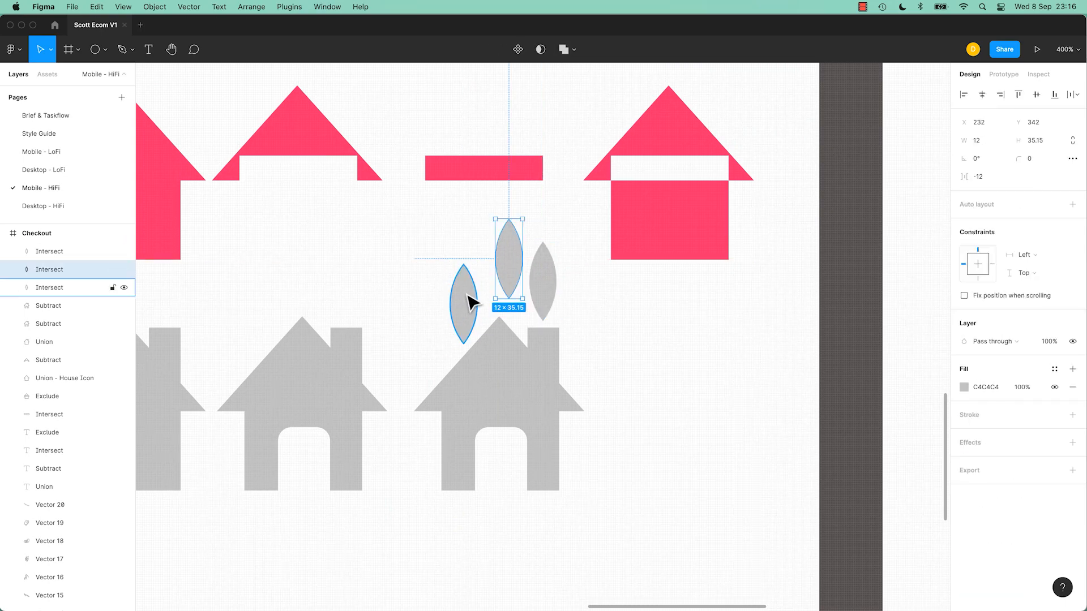
pyautogui.click(667, 364)
pyautogui.moveTo(668, 364); pyautogui.dragTo(553, 322)
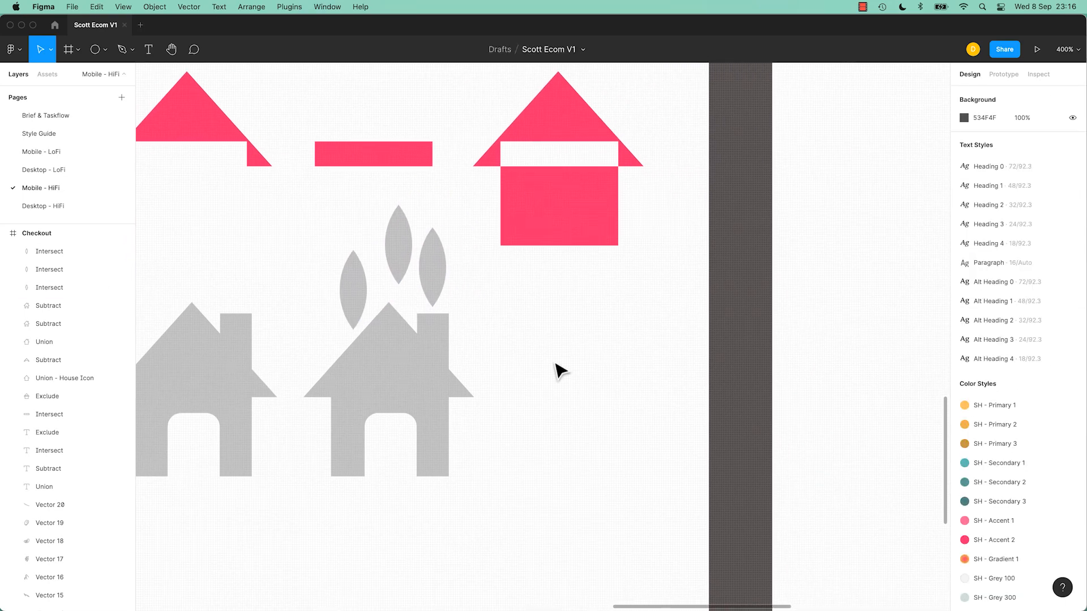
# Step: Duplicate the rightmost house together with its three leaf shapes to the right and shift the copy slightly down, clear of the Exclude example
pyautogui.moveTo(577, 357); pyautogui.dragTo(551, 405)
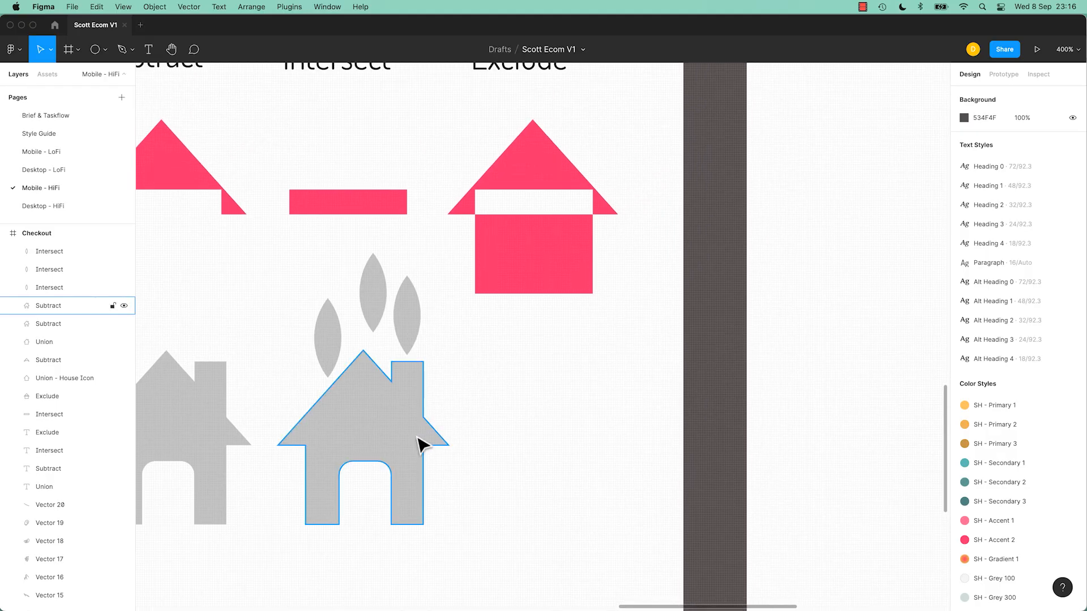
pyautogui.click(417, 441)
pyautogui.moveTo(286, 293); pyautogui.dragTo(423, 431)
pyautogui.moveTo(352, 468); pyautogui.dragTo(548, 468)
pyautogui.scroll(-5, 548, 469)
pyautogui.moveTo(538, 300); pyautogui.dragTo(538, 364)
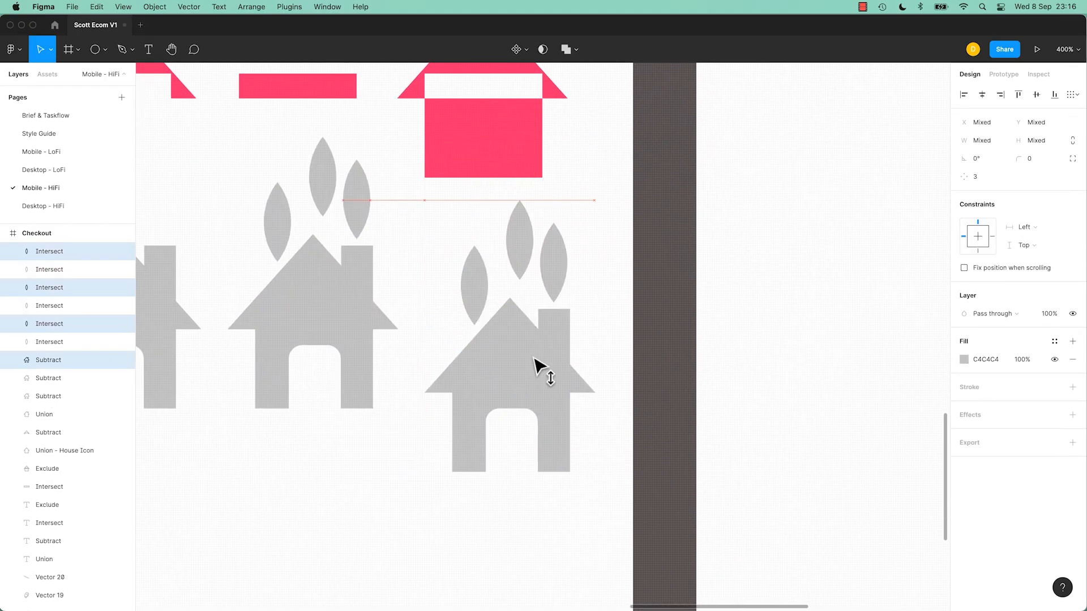
pyautogui.click(607, 352)
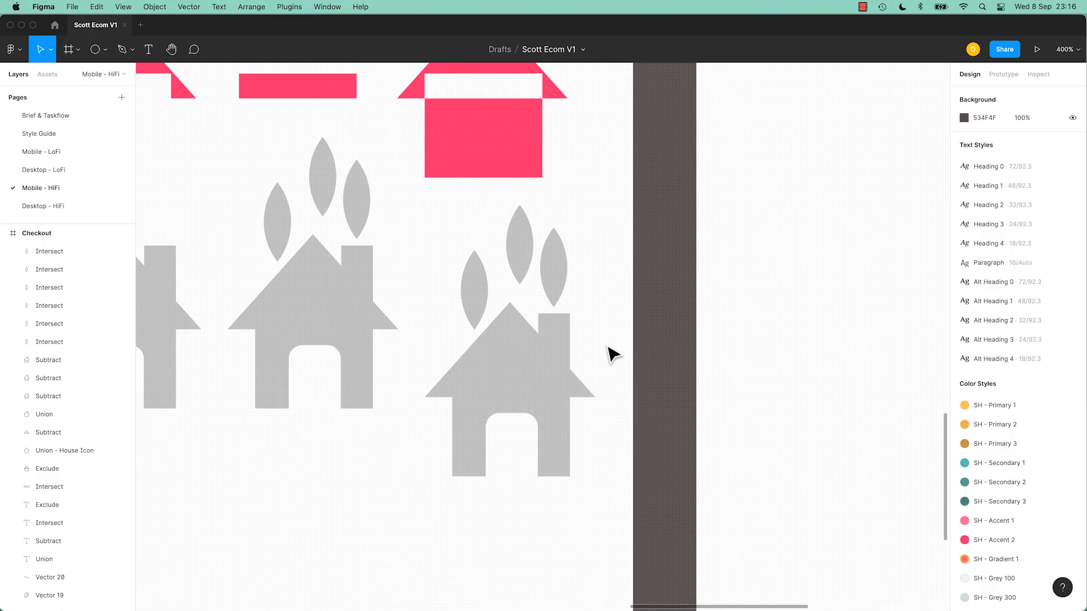
# Step: Draw a 16 × 16 circle on the copied house above the door, duplicate it 11 to the right and select both circles
pyautogui.press('o')
pyautogui.moveTo(462, 368)
pyautogui.mouseDown()
pyautogui.moveTo(496, 397)
pyautogui.moveTo(550, 395)
pyautogui.mouseUp()
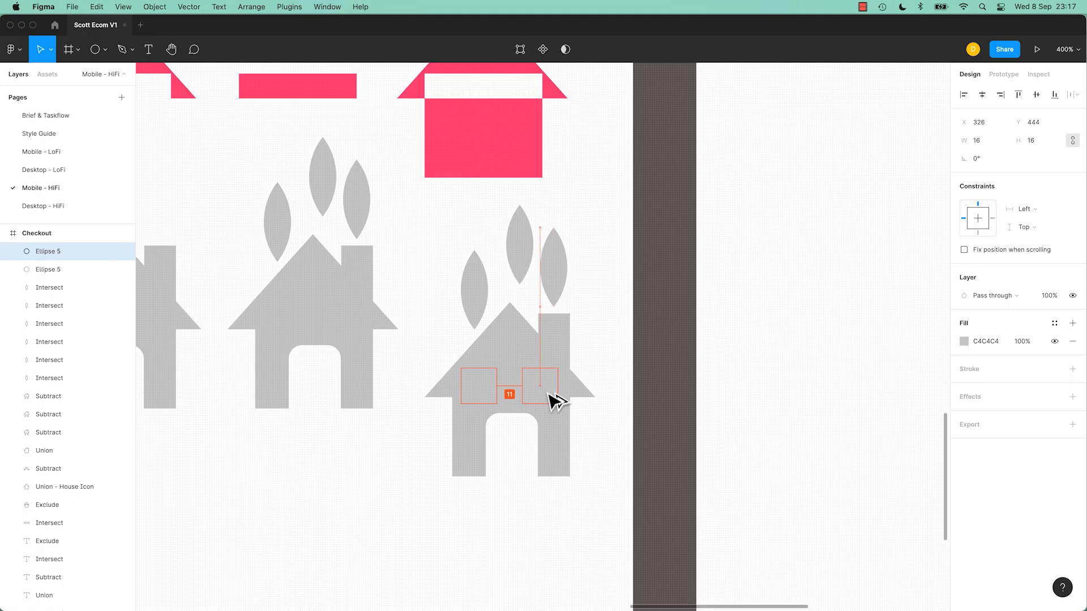
pyautogui.keyDown('shift'); pyautogui.click(473, 395); pyautogui.keyUp('shift')
# Step: Switch outline view on and off to examine the two circles and the original shapes behind the houses
pyautogui.press('super+y')
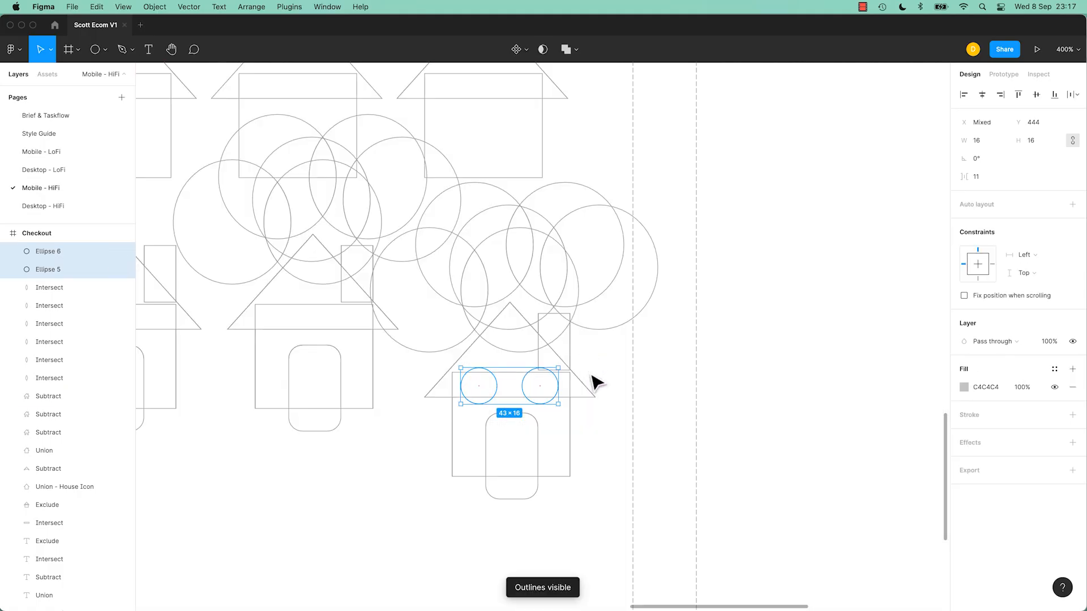
pyautogui.click(592, 376)
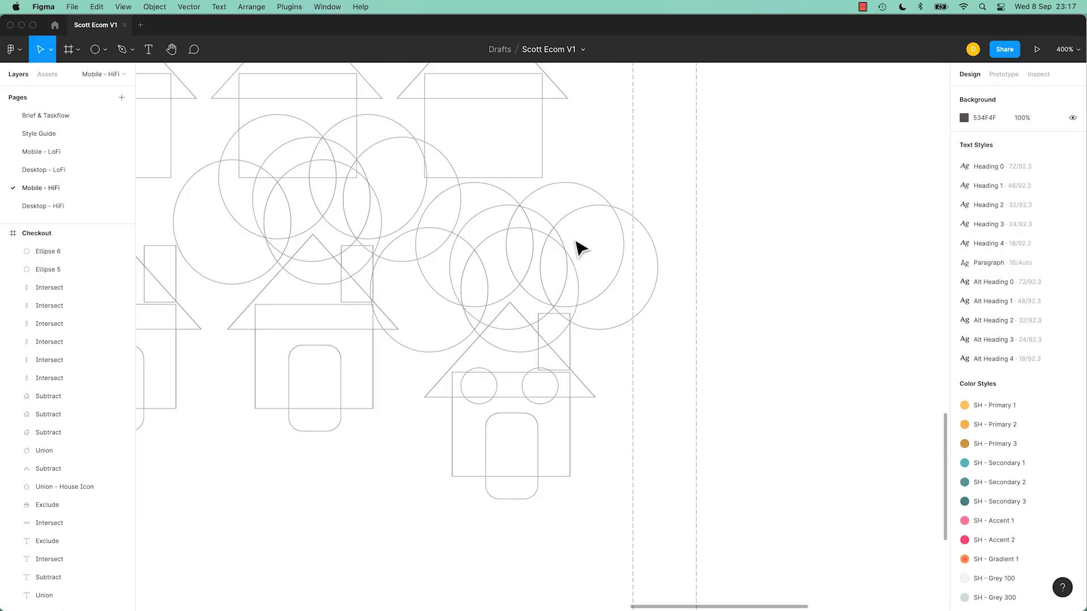
pyautogui.press('super+y')
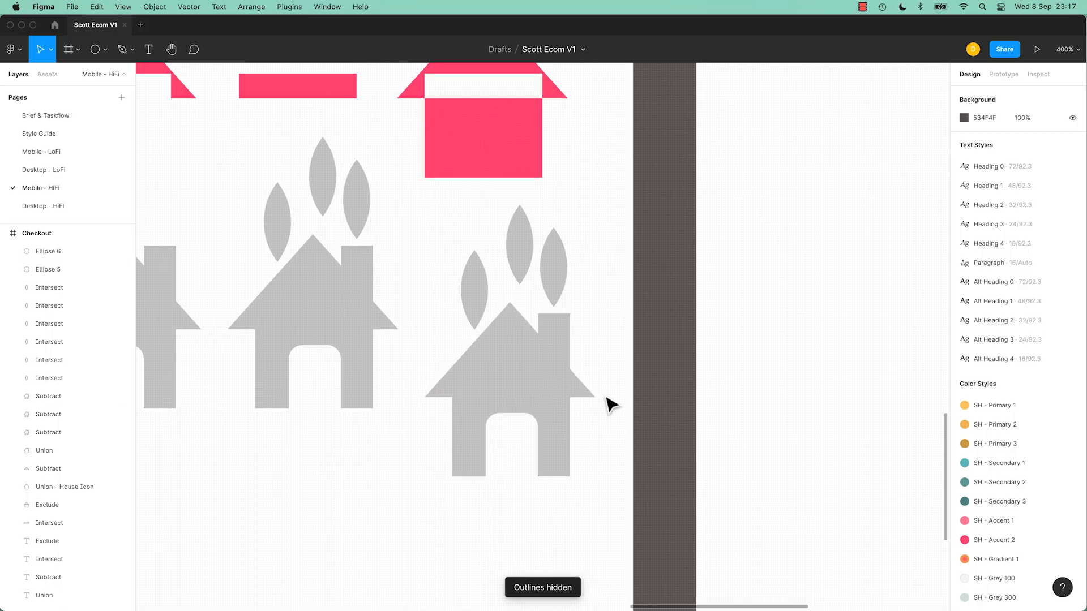
pyautogui.moveTo(590, 384); pyautogui.dragTo(478, 425)
pyautogui.click(612, 414)
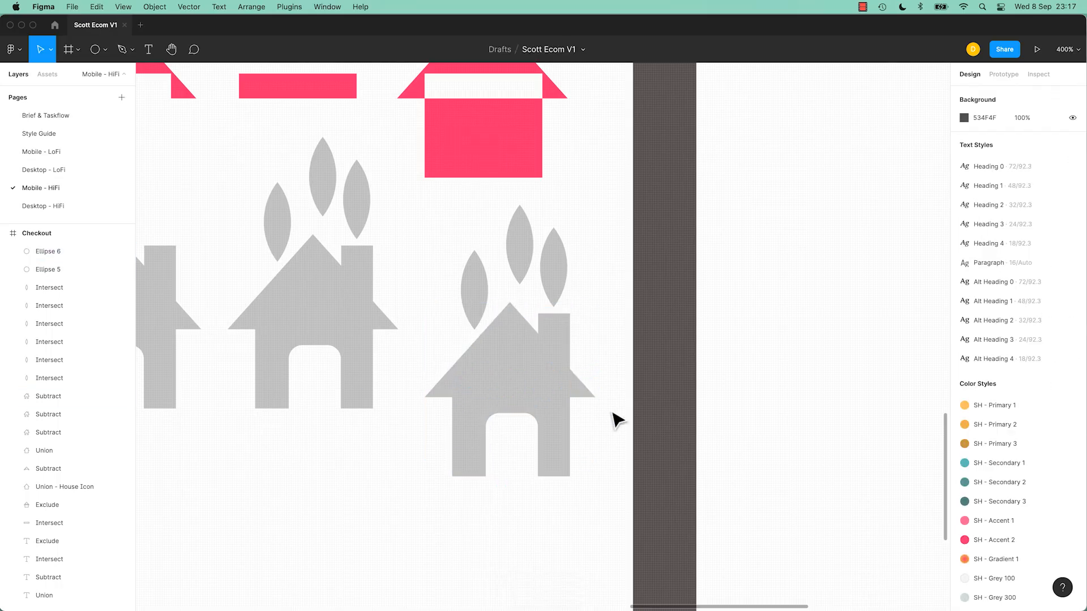
# Step: Select both circles on the copied house and change their fill to red BE2323
pyautogui.click(532, 402)
pyautogui.keyDown('shift'); pyautogui.click(479, 386); pyautogui.keyUp('shift')
pyautogui.click(964, 387)
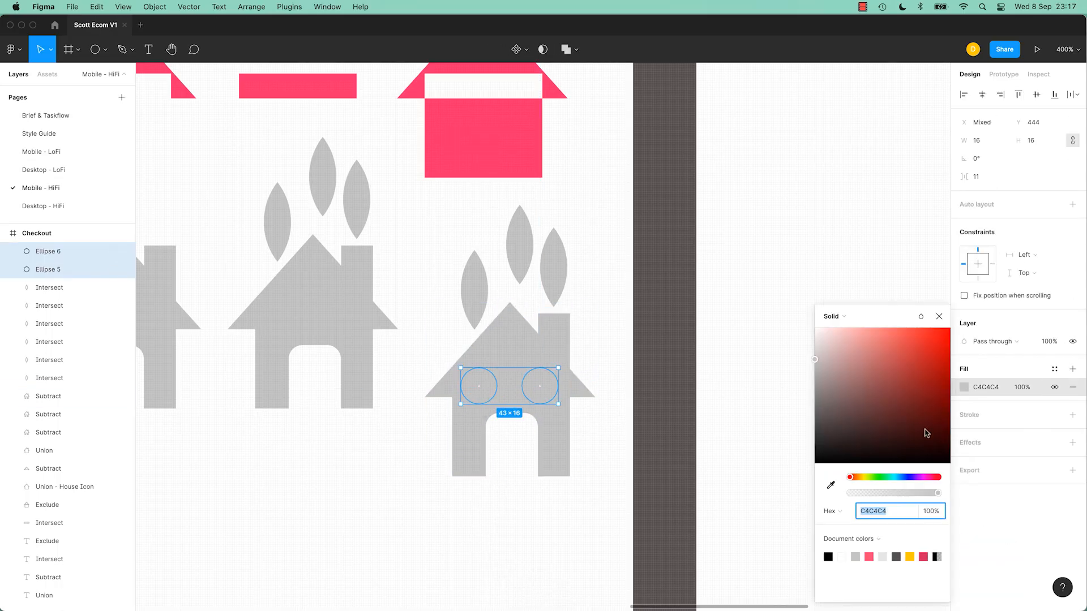
pyautogui.click(925, 362)
pyautogui.click(602, 451)
pyautogui.click(562, 417)
# Step: Select the copied house with its two red circles and combine them with Exclude selection
pyautogui.moveTo(613, 365); pyautogui.dragTo(466, 466)
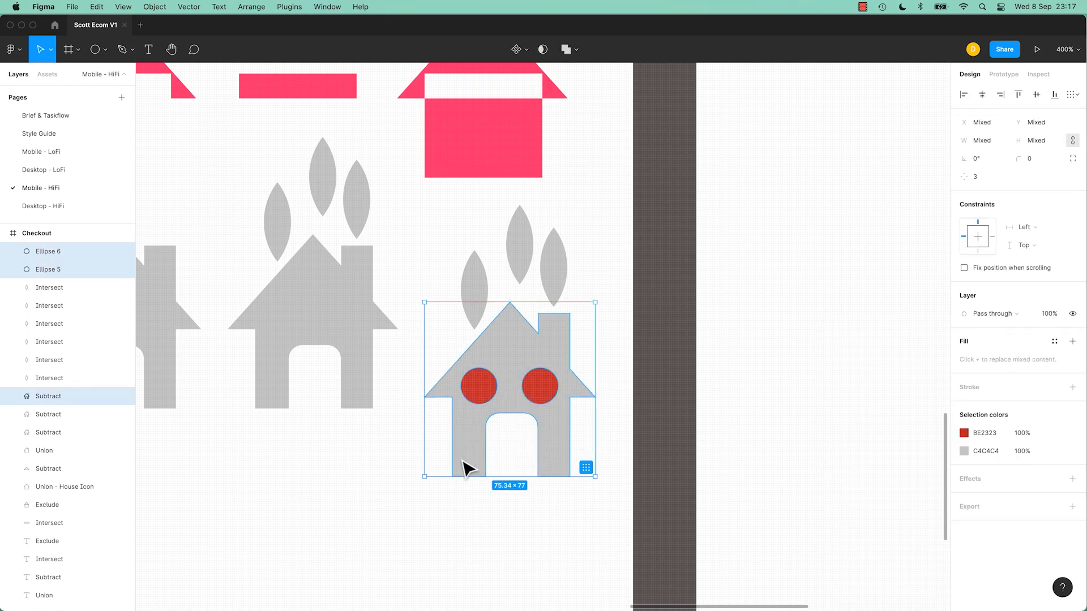
pyautogui.click(575, 51)
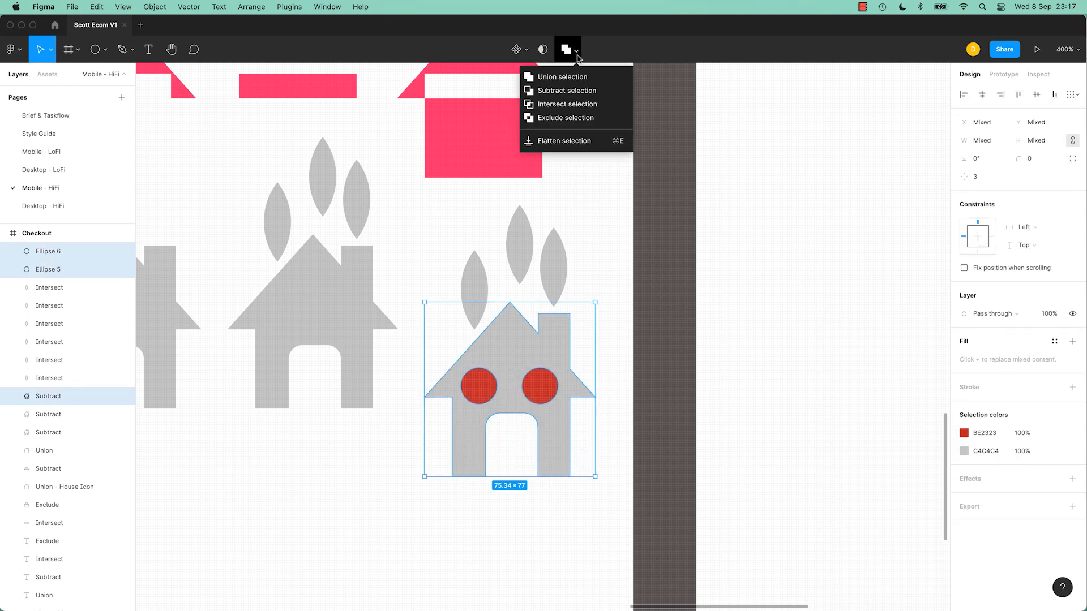
pyautogui.click(562, 119)
pyautogui.click(556, 517)
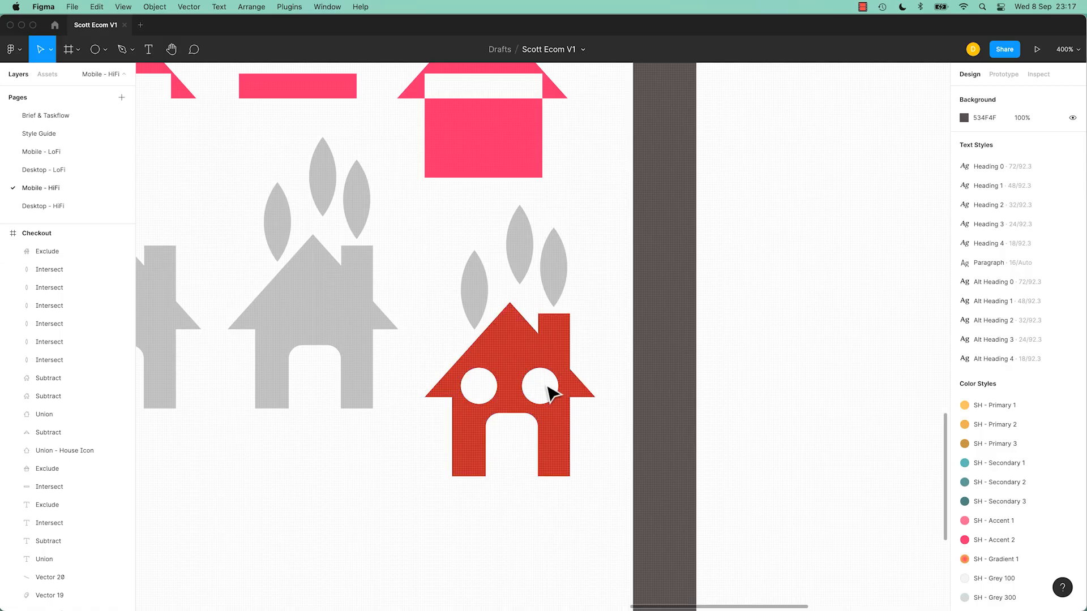
# Step: Select the red house and its three smoke leaves, combine them with Union selection and move the icon to X 293, Y 397
pyautogui.moveTo(422, 200); pyautogui.dragTo(614, 490)
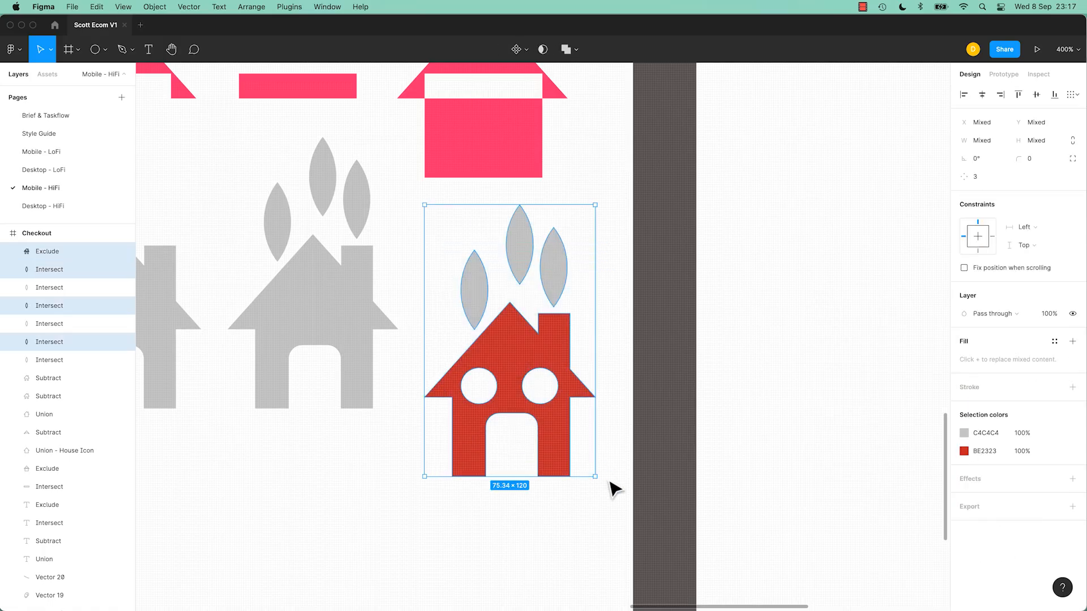
pyautogui.click(564, 50)
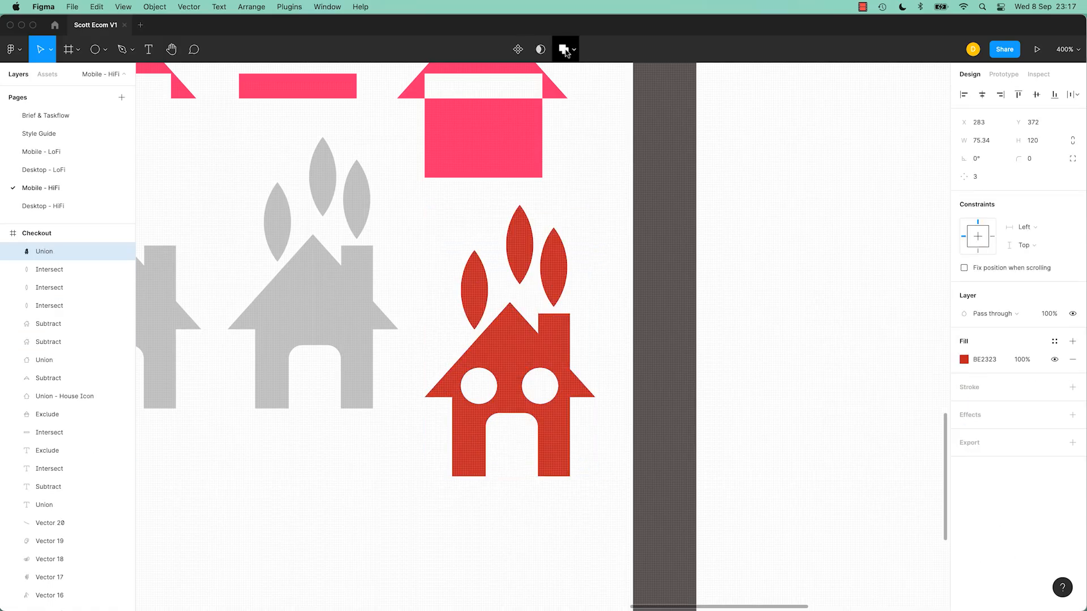
pyautogui.moveTo(526, 379); pyautogui.dragTo(533, 420)
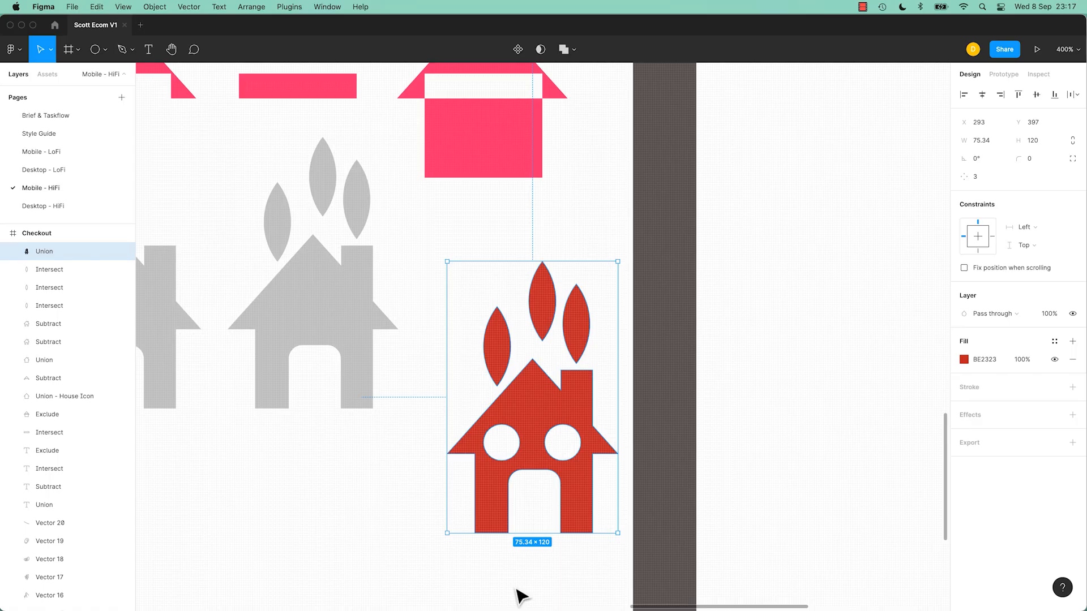
# Step: Move the combined red house icon to the empty area below the grey houses, at X 228, Y 515
pyautogui.click(329, 509)
pyautogui.moveTo(316, 395); pyautogui.dragTo(614, 536)
pyautogui.click(385, 376)
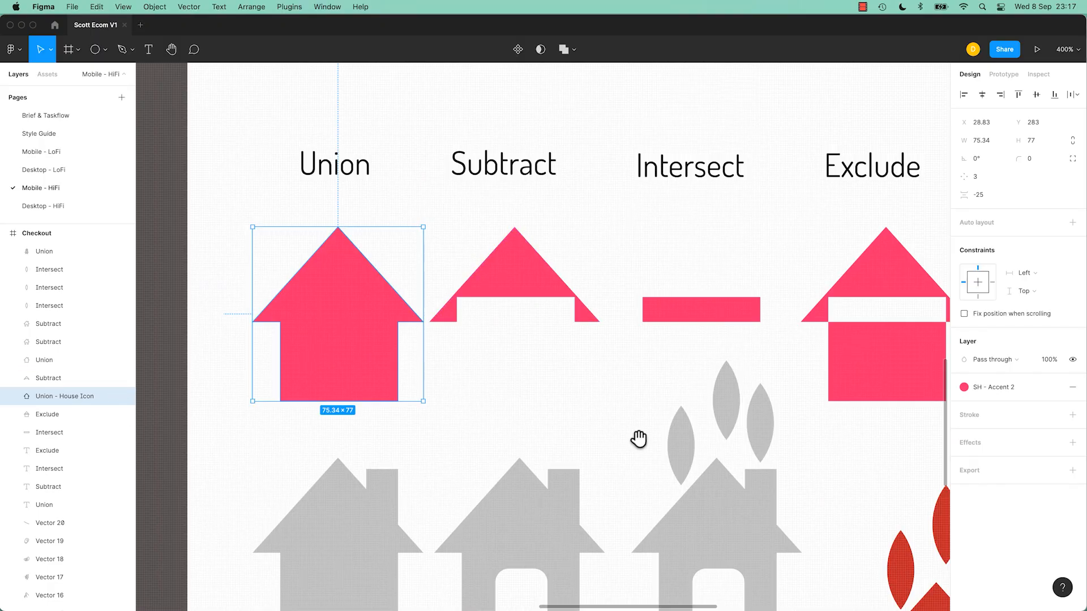
pyautogui.hscroll(8, 573, 439)
pyautogui.scroll(-5, 572, 439)
pyautogui.click(552, 446)
pyautogui.click(537, 428)
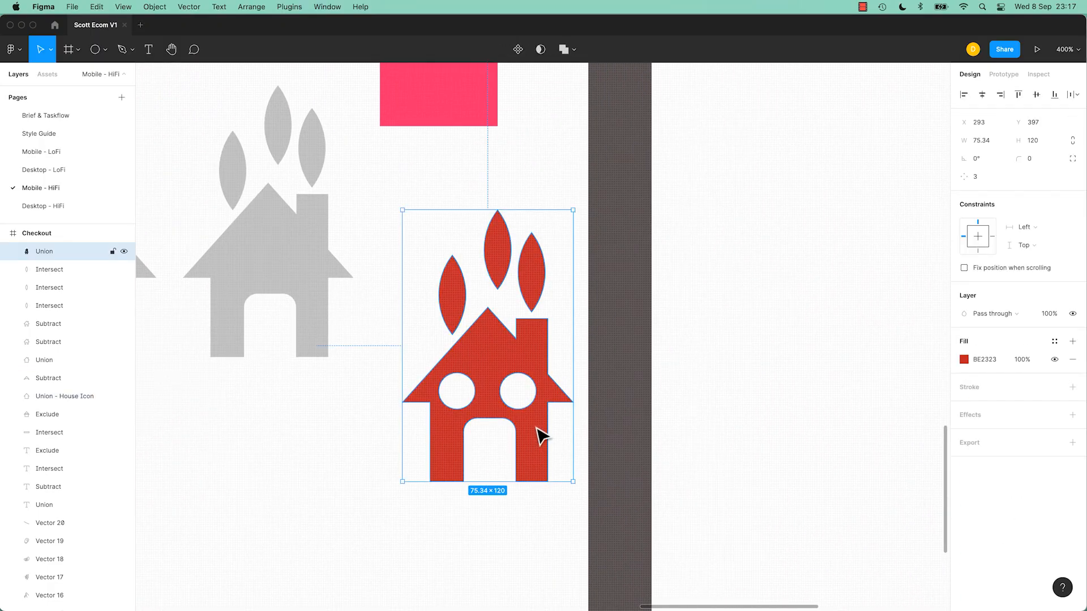
pyautogui.moveTo(534, 275); pyautogui.dragTo(498, 380)
pyautogui.moveTo(572, 456); pyautogui.dragTo(462, 415)
# Step: Switch outline view on and off to examine the original shapes that make up the combined red icon
pyautogui.press('super+y')
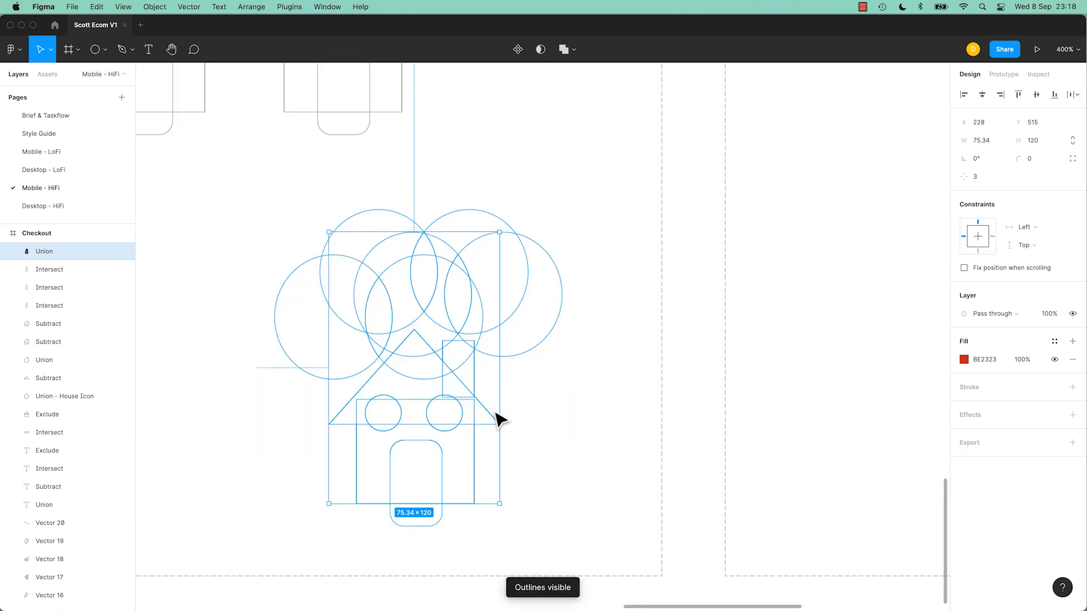
pyautogui.press('Escape')
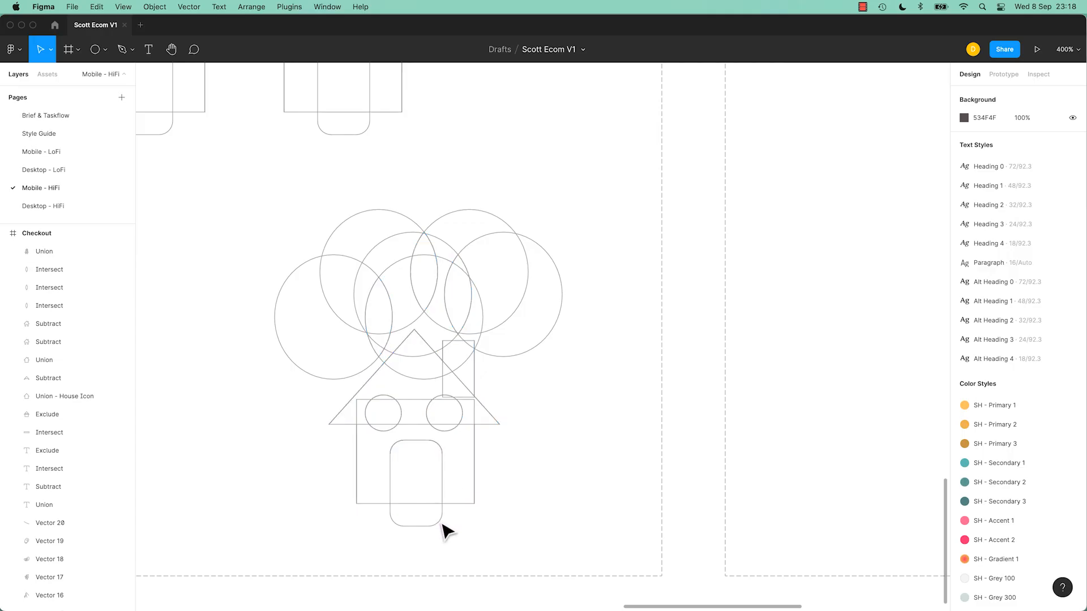
pyautogui.press('super+y')
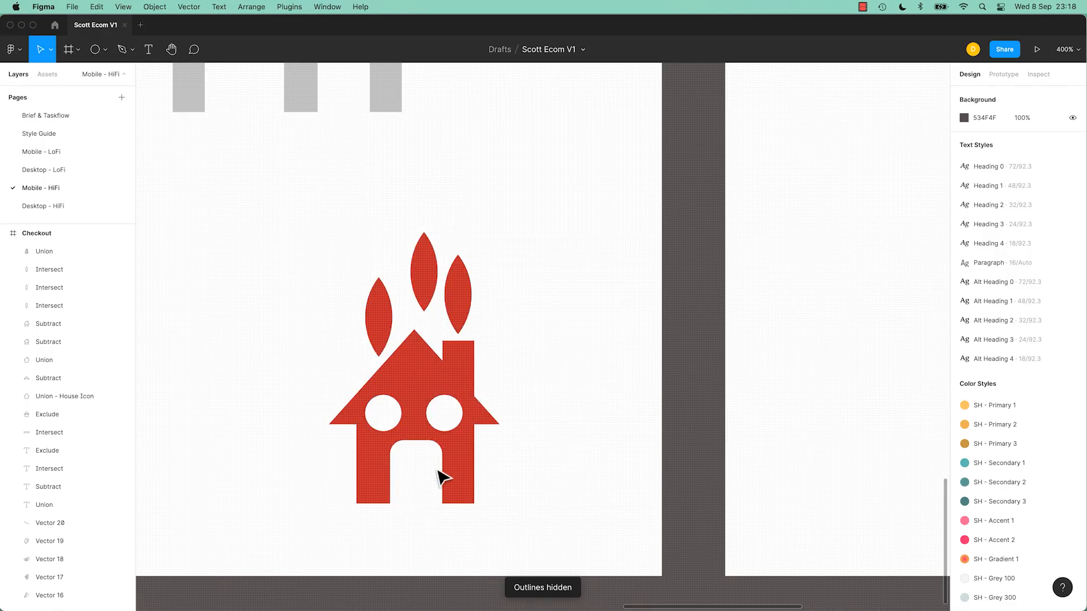
# Step: Expand the red icon's nested Union, Exclude and Subtract layers and set the door rectangle's corner radius to 2
pyautogui.click(13, 251)
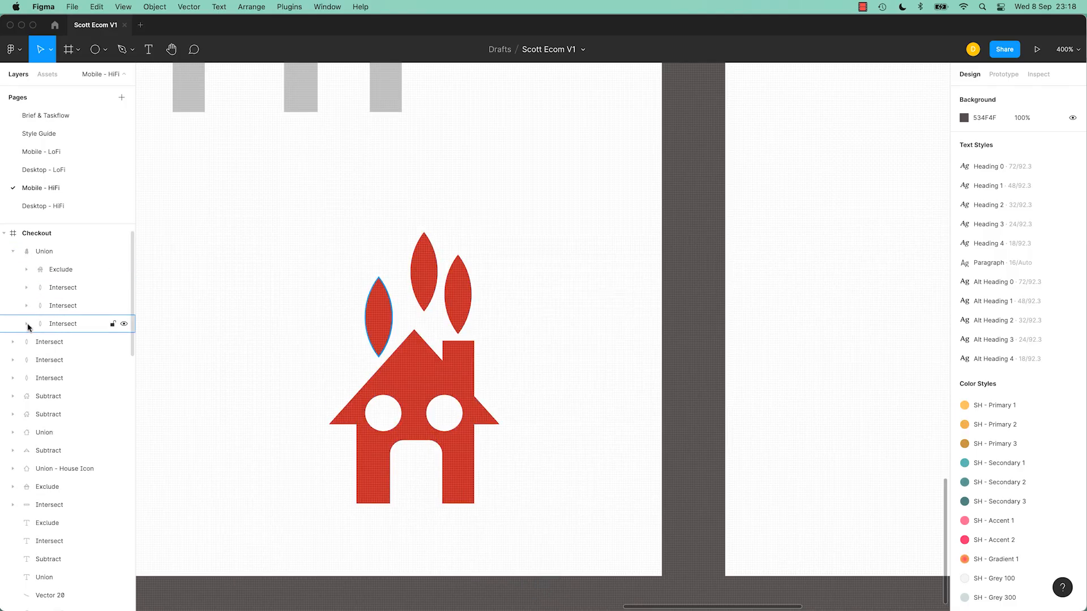
pyautogui.click(26, 270)
pyautogui.click(40, 324)
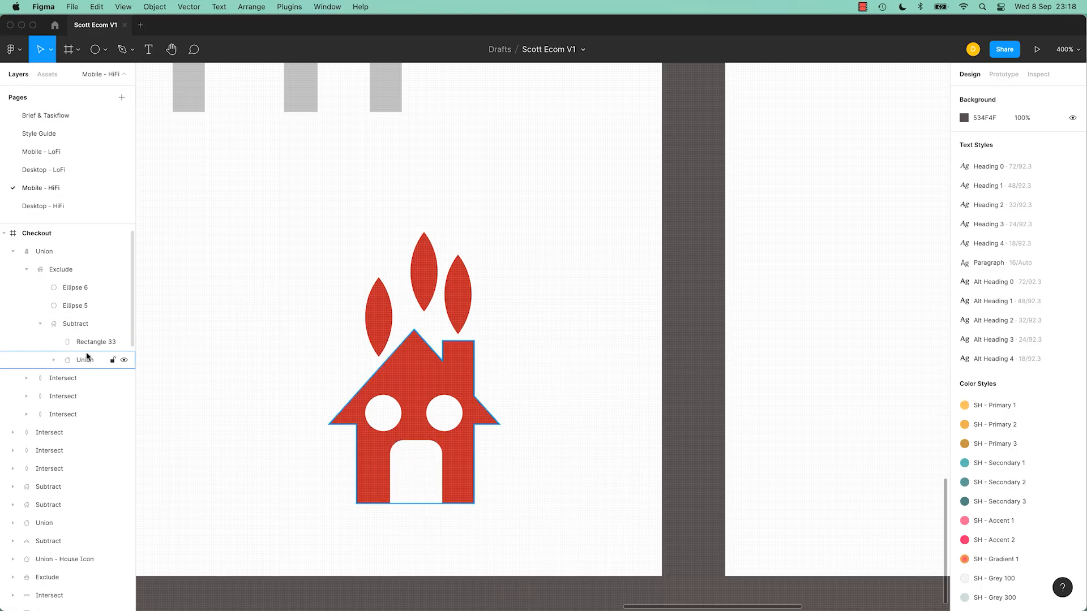
pyautogui.click(90, 342)
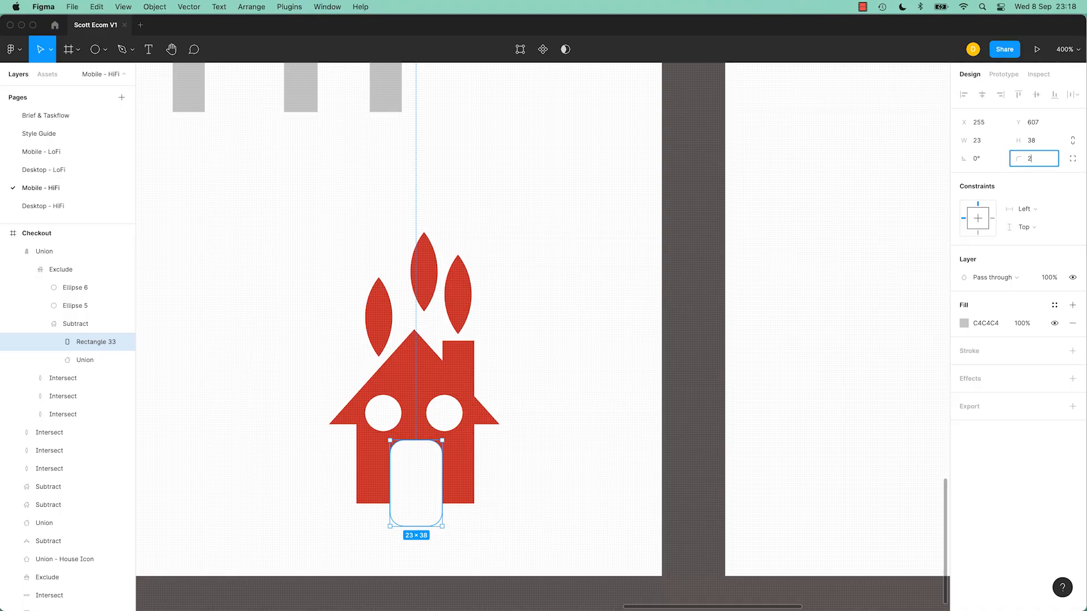
pyautogui.click(619, 435)
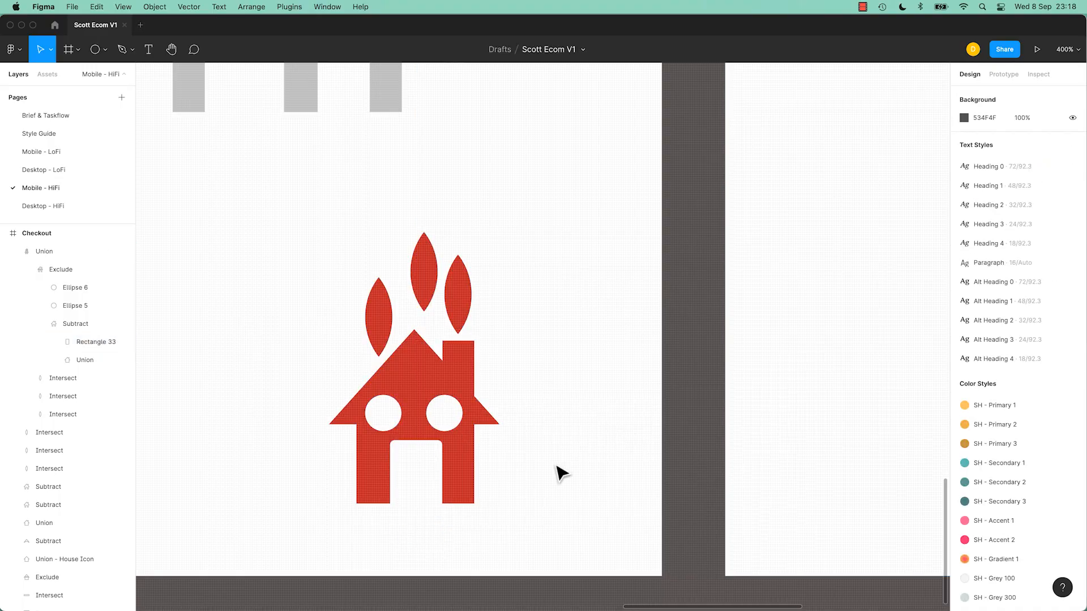
# Step: Select the window circle on the chimney side inside the combined icon and stretch it upward into a tall oval
pyautogui.doubleClick(452, 401)
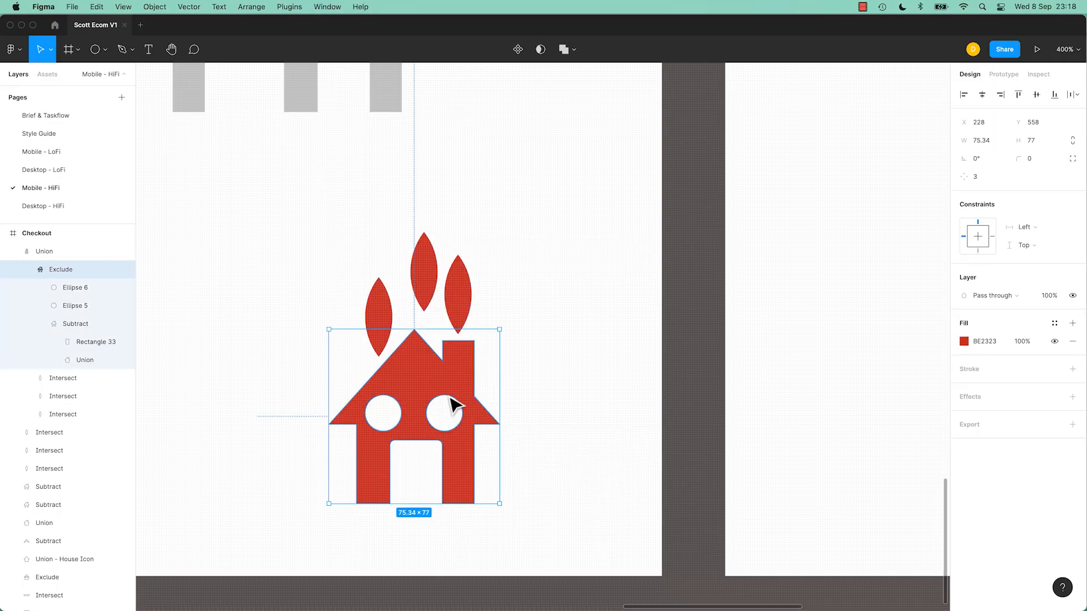
pyautogui.doubleClick(452, 404)
pyautogui.moveTo(455, 393); pyautogui.dragTo(456, 372)
pyautogui.click(514, 396)
# Step: Move the whole red house icon up and to the left, to X 201, Y 501, and deselect it
pyautogui.click(461, 459)
pyautogui.moveTo(463, 465); pyautogui.dragTo(400, 439)
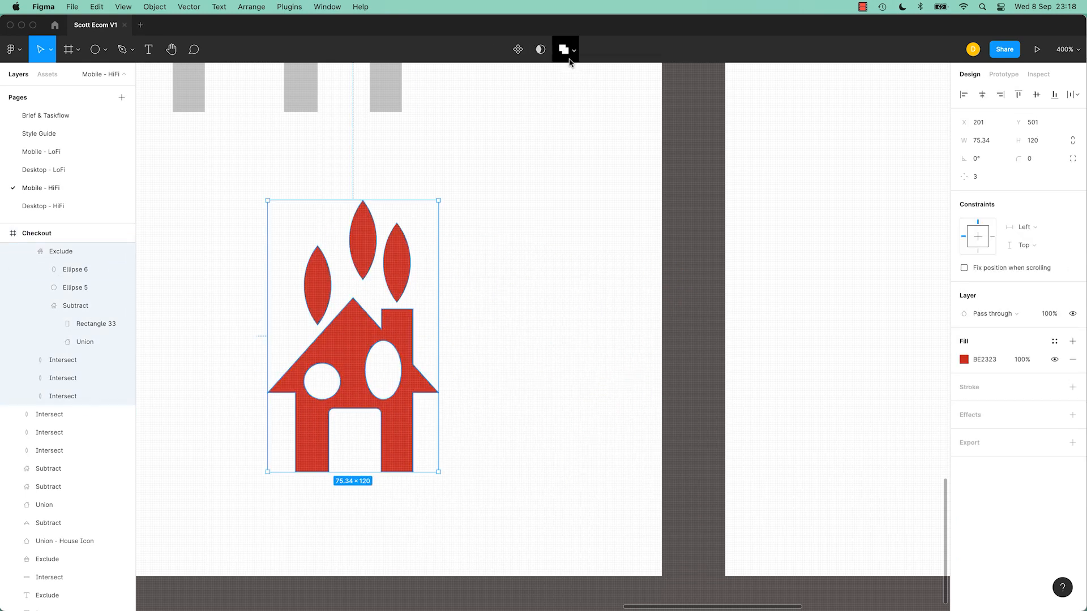
pyautogui.click(502, 317)
pyautogui.hscroll(-5, 490, 329)
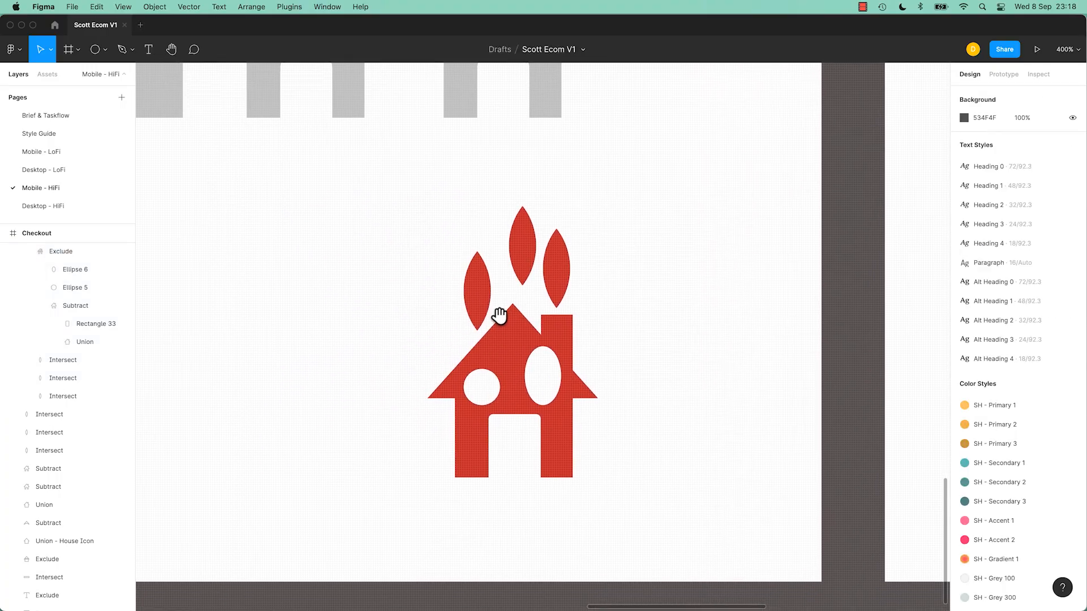